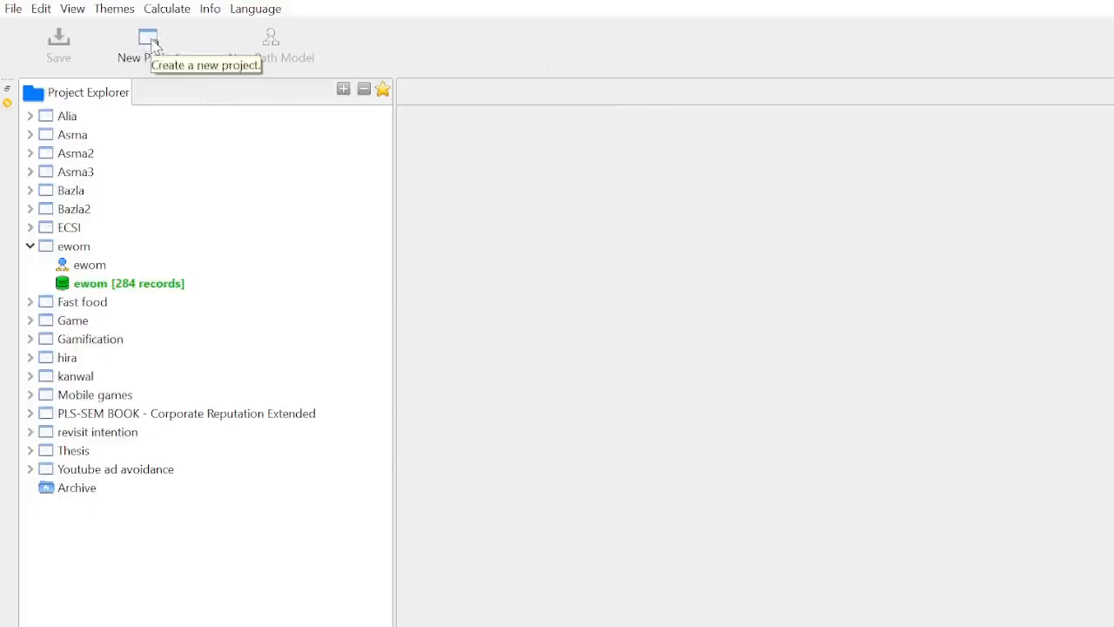
Step: Create a new project named Tutorial and collapse the ewom project in the project tree
click(150, 42)
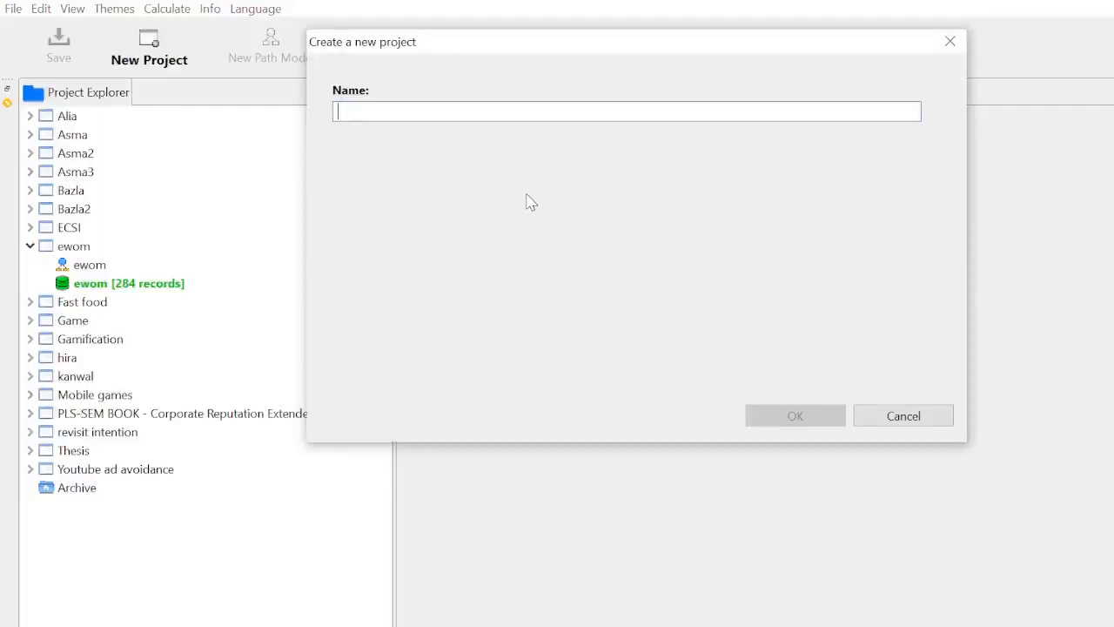
text(Tut)
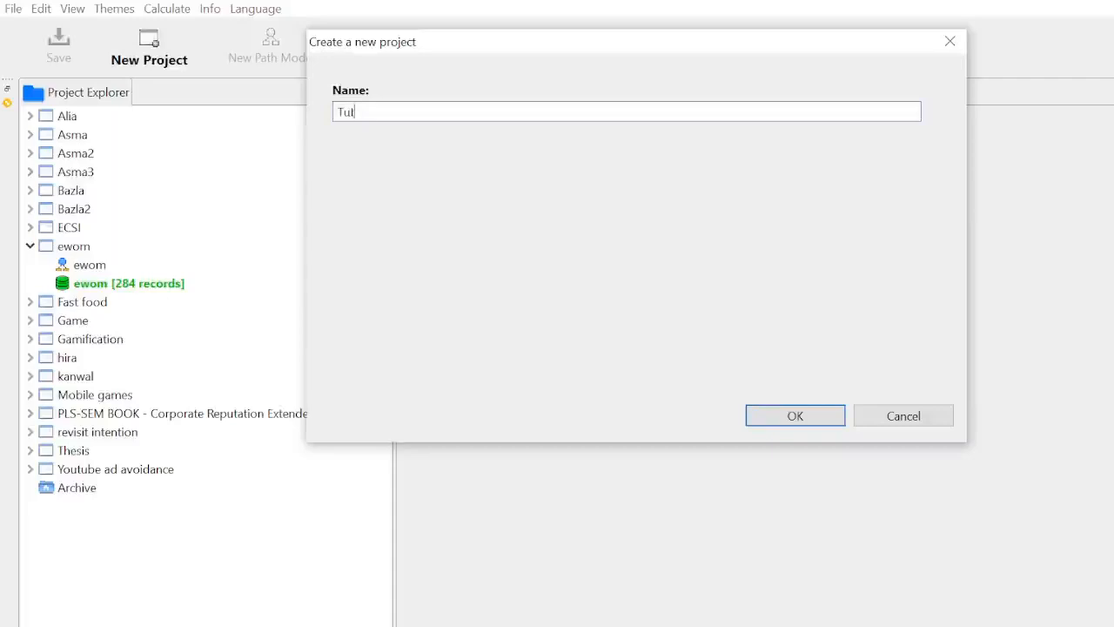
text(orial)
click(795, 416)
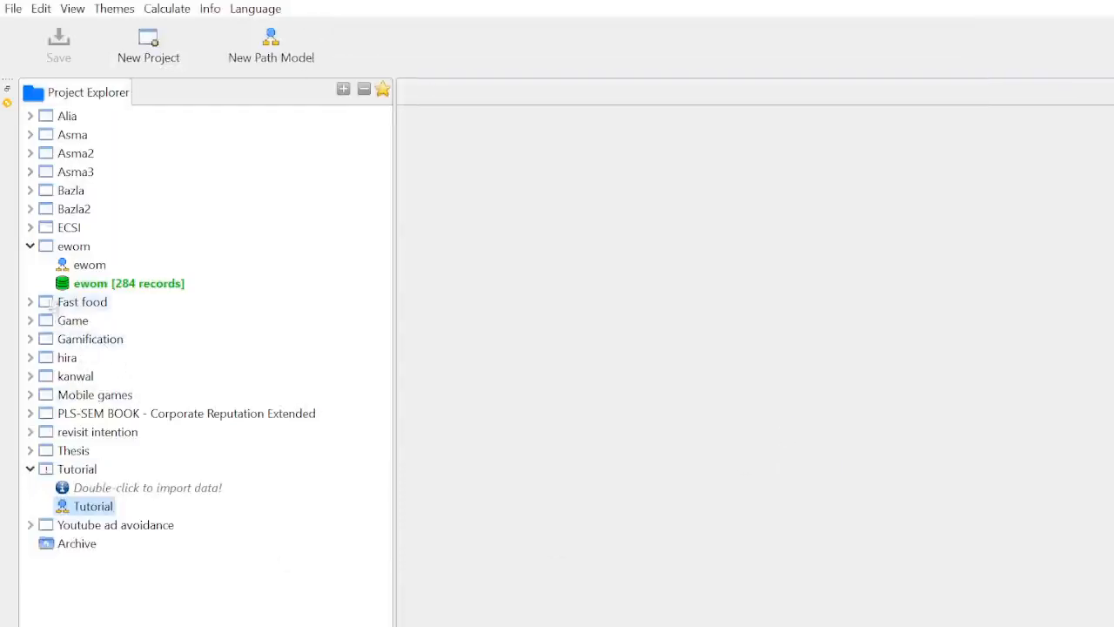
click(31, 247)
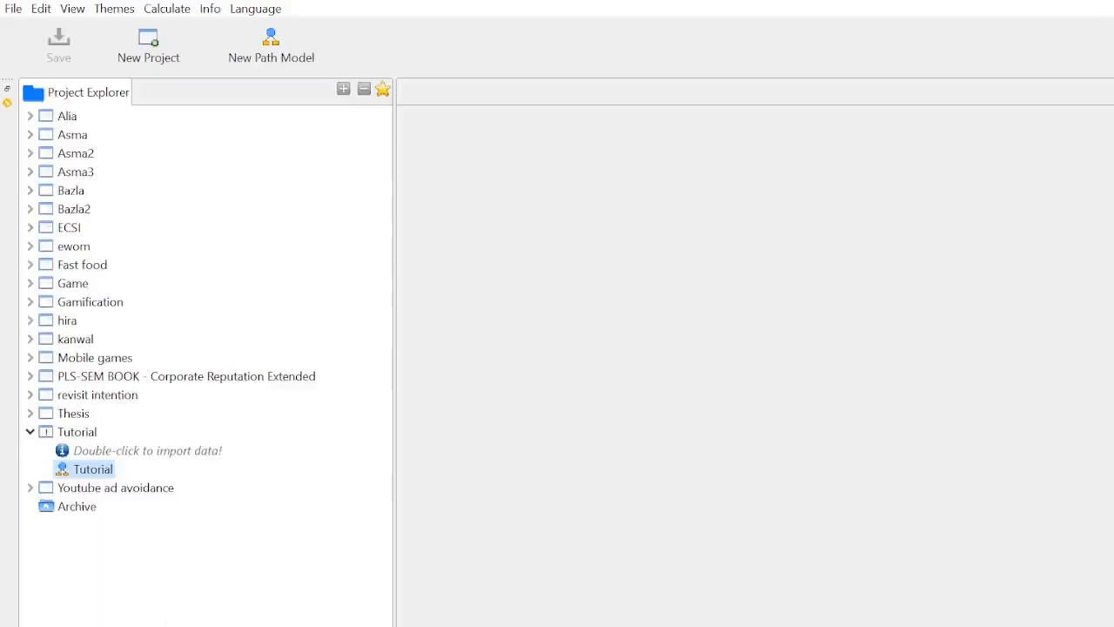
Step: Switch to the Youtube pls pilot workbook with the timestamp column in Excel and examine its survey responses down the rows and across the columns
mouse_move(557, 626)
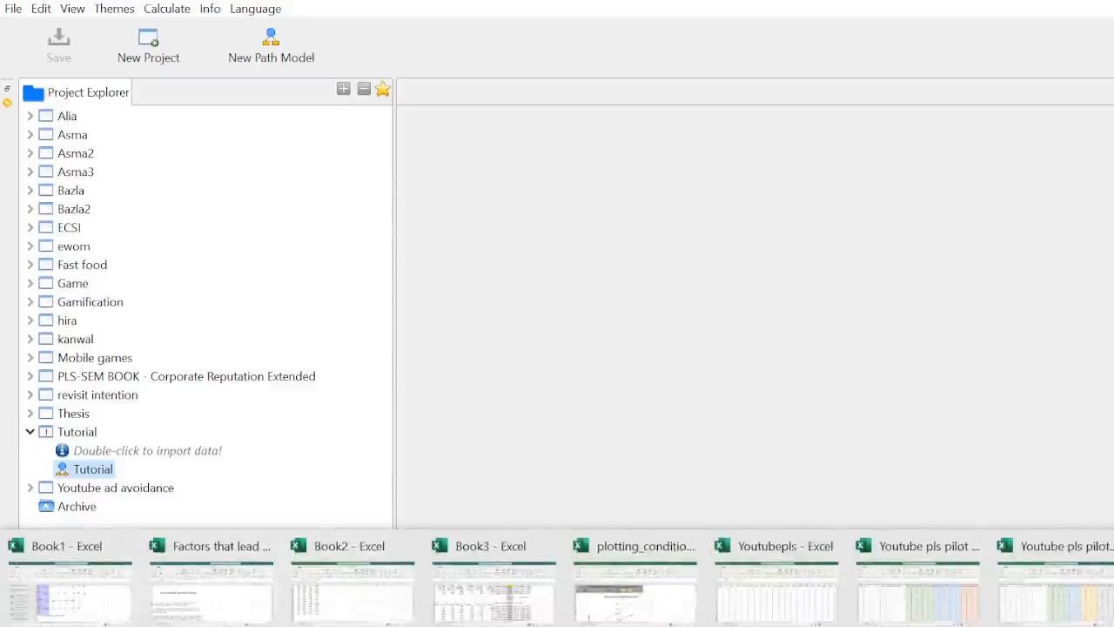
click(917, 594)
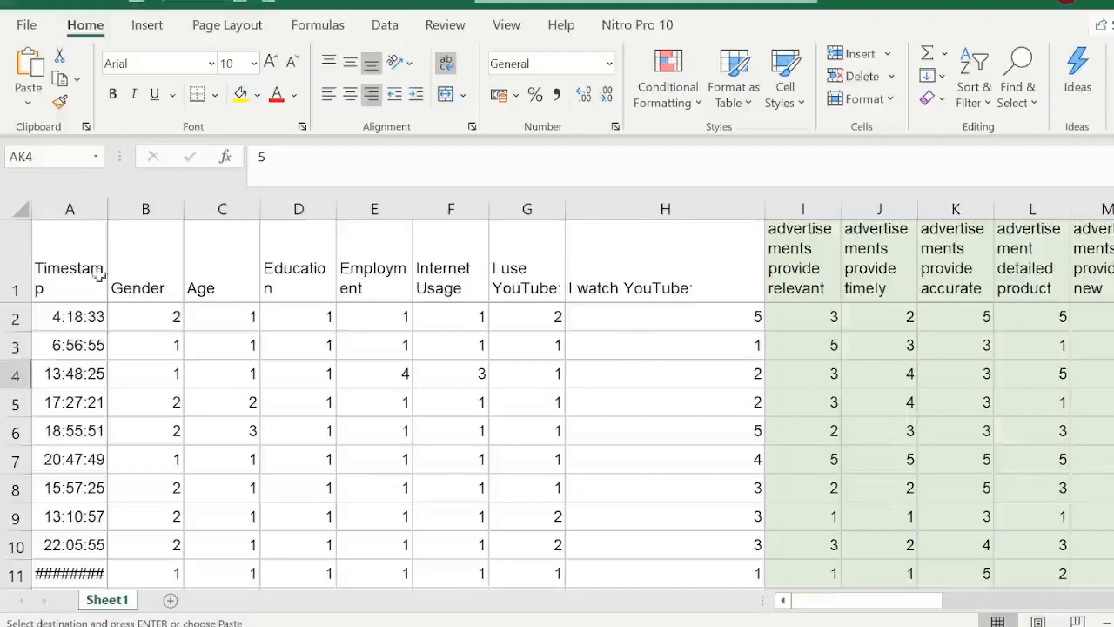
click(148, 366)
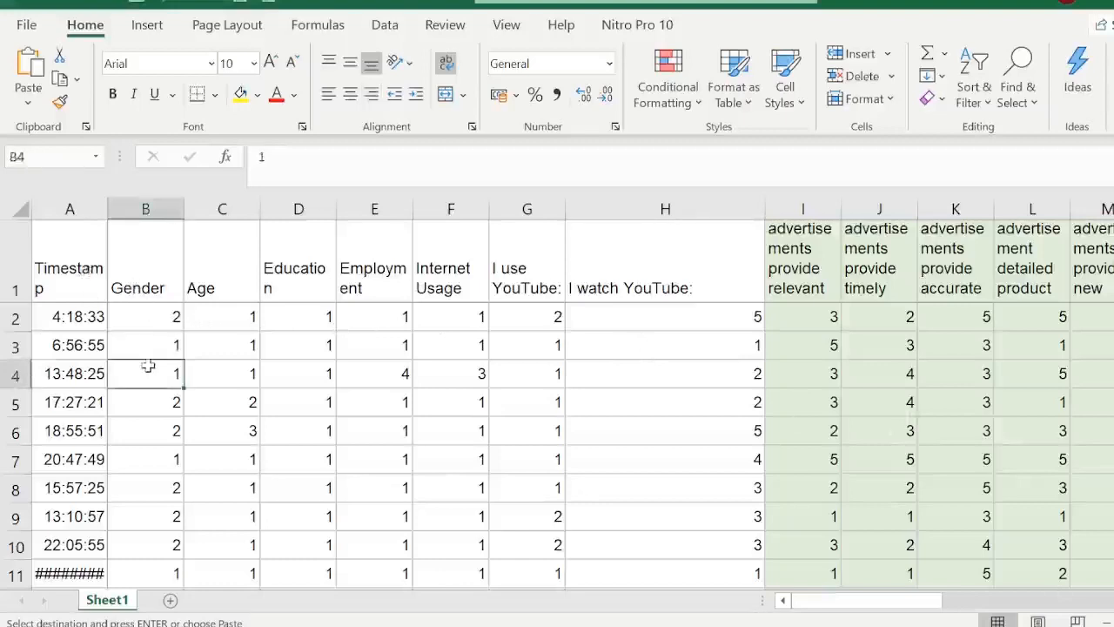
key(Down)
key(Down)
key(Down)
key(Down)
key(Down)
key(Down)
key(Down)
key(Down)
key(Down)
key(Down)
key(Down)
key(Down)
key(Down)
key(Down)
key(Down)
key(Down)
key(Down)
key(Down)
key(Down)
key(Down)
key(Down)
key(Right)
key(Right)
key(Right)
key(Right)
key(Right)
key(Right)
key(Right)
key(Right)
key(Right)
key(Right)
key(Right)
key(Right)
key(Right)
key(Right)
key(Right)
key(Right)
key(Right)
key(Right)
key(Right)
key(Right)
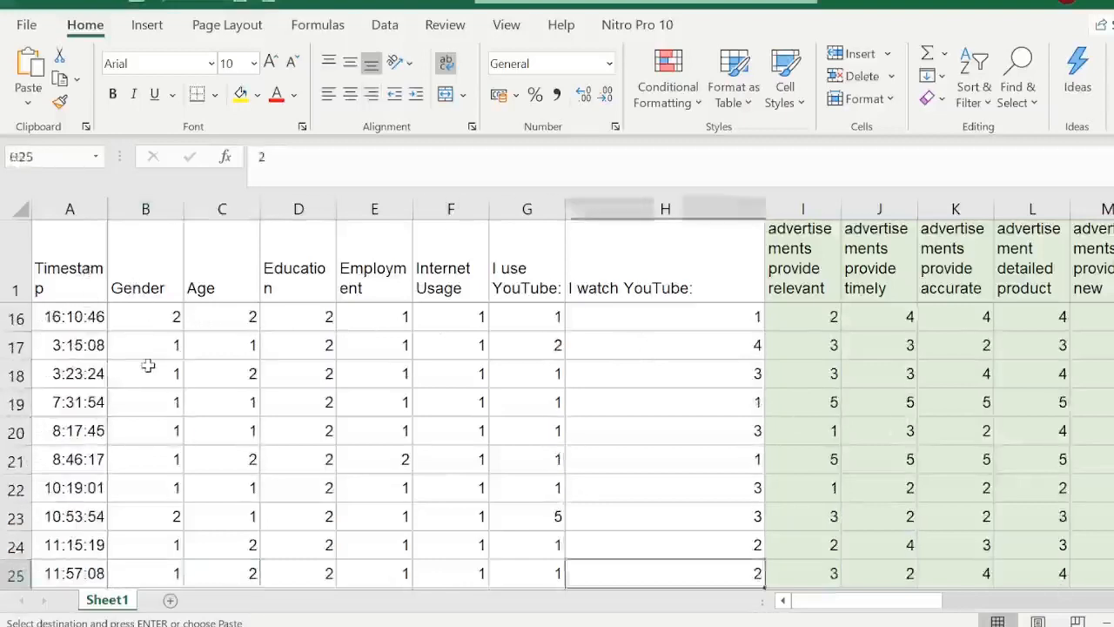
key(Right)
key(Right)
key(Right)
key(Right)
key(Right)
key(Right)
key(Right)
key(Right)
key(Right)
key(Right)
key(Right)
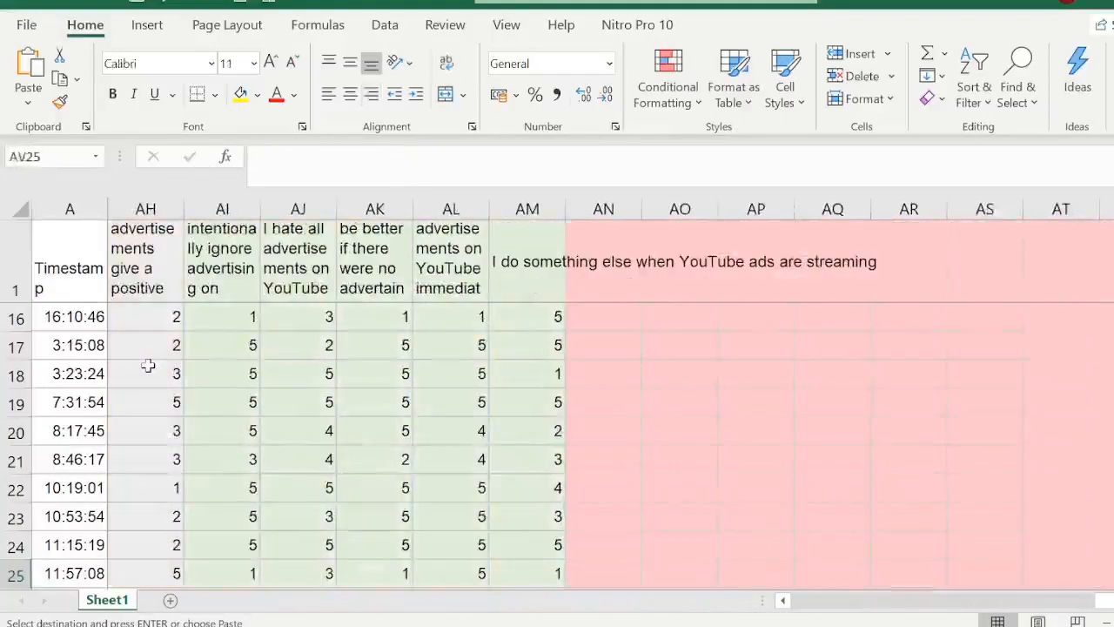
key(Left)
key(Left)
key(Left)
key(Left)
key(Left)
key(Left)
key(Left)
key(Left)
key(Left)
key(Left)
key(Left)
key(Left)
key(Left)
key(Left)
key(Left)
key(Left)
key(Left)
key(Left)
key(Left)
key(Left)
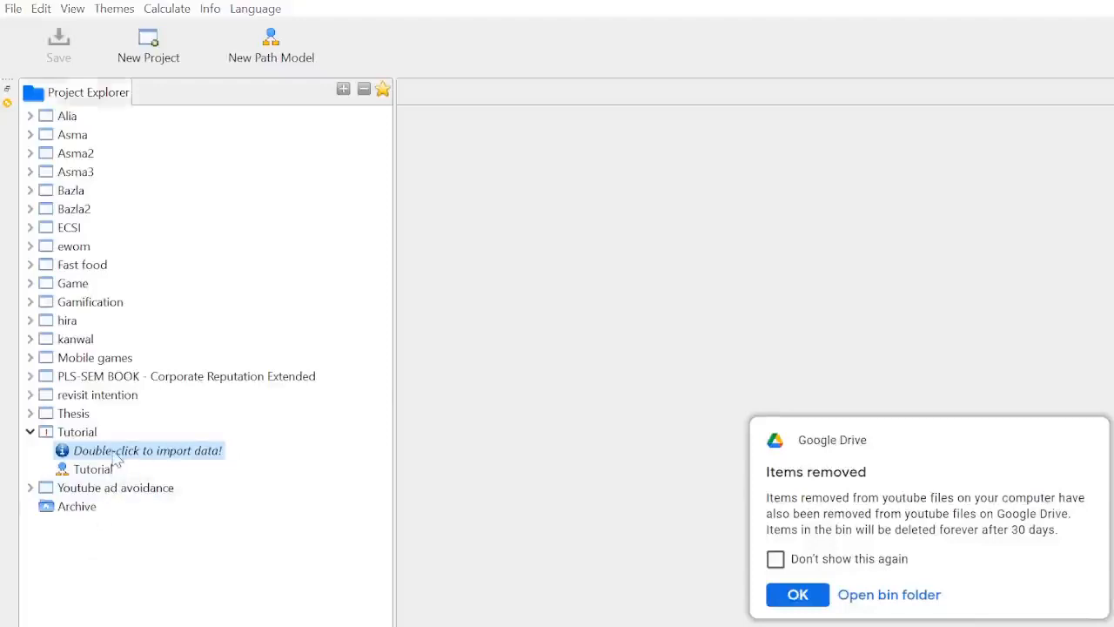
Step: Import the Youtube 1 data file from the ARM/youtube files folder on Google Drive into the Tutorial project, keeping the name Youtube 1
double_click(117, 452)
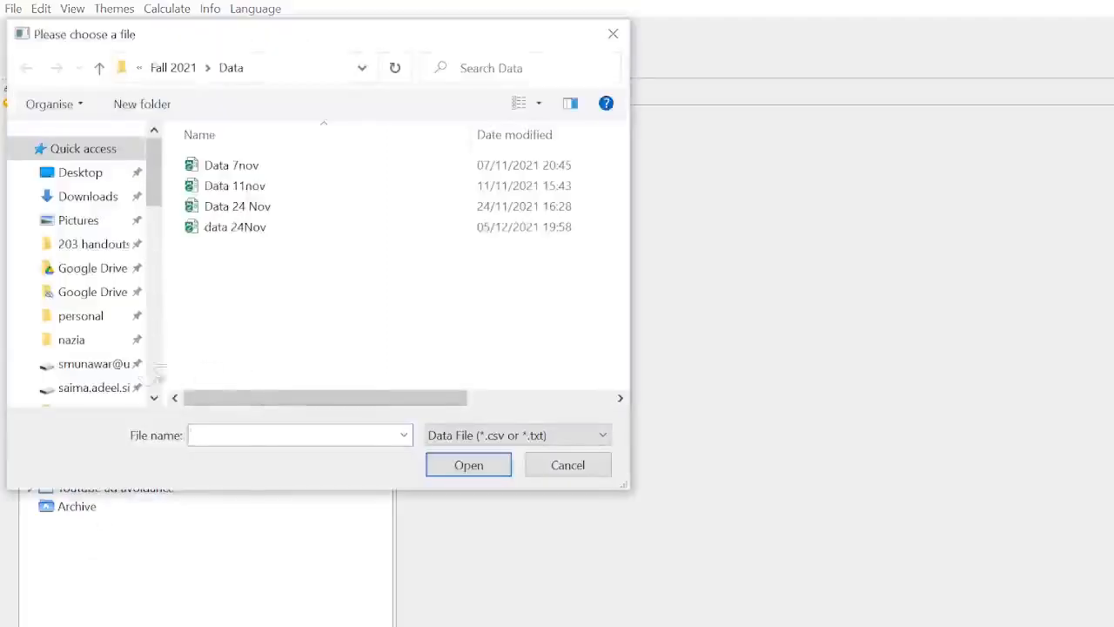
click(94, 271)
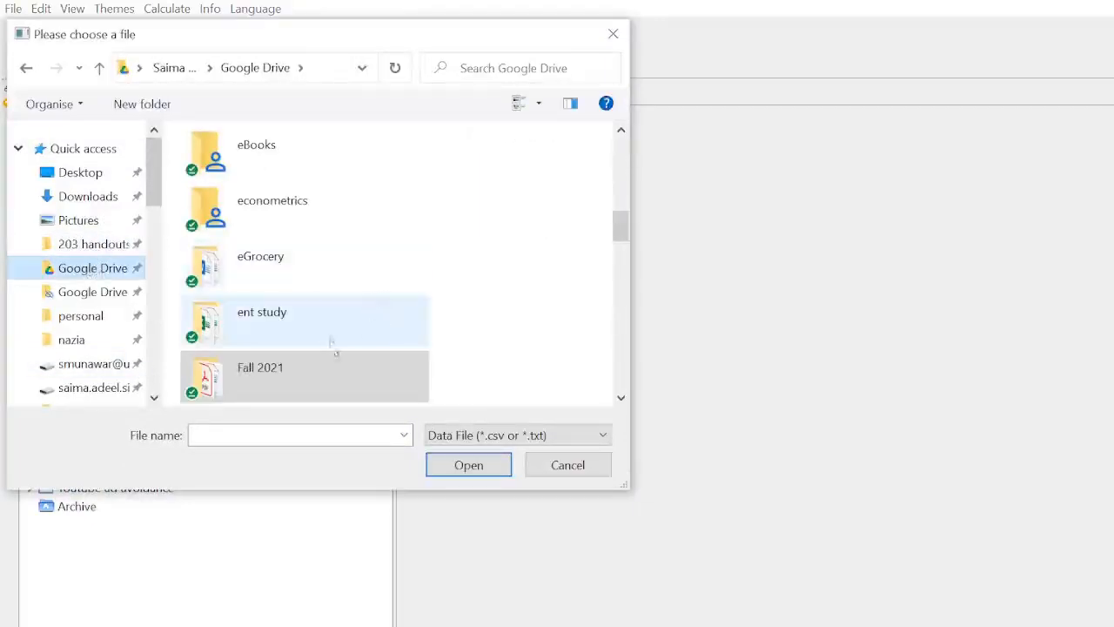
drag(619, 227, 619, 164)
click(224, 240)
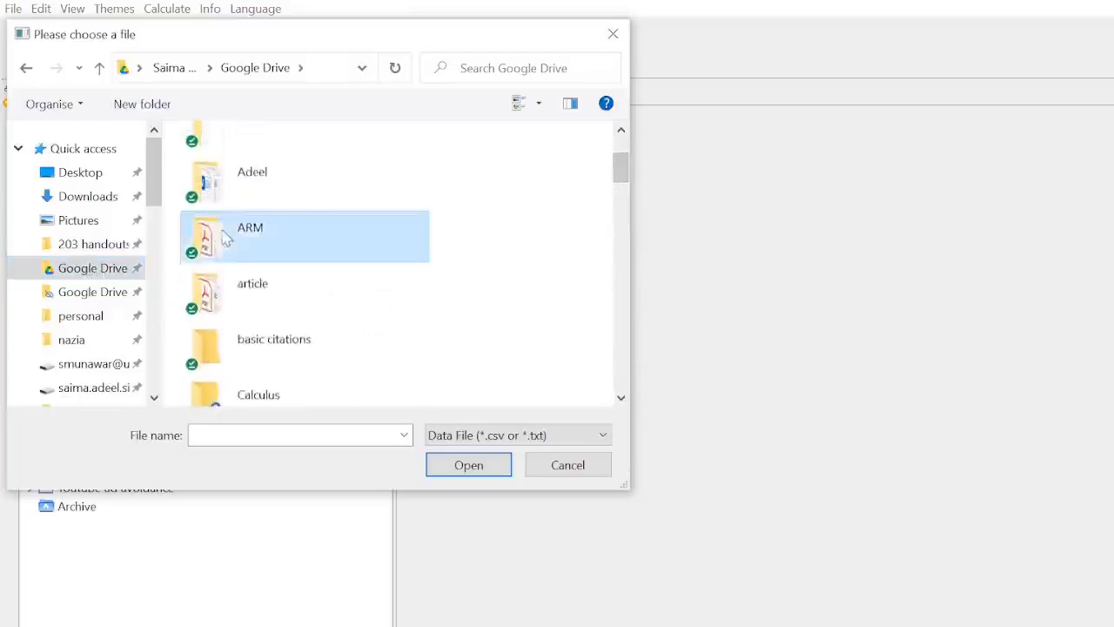
double_click(225, 239)
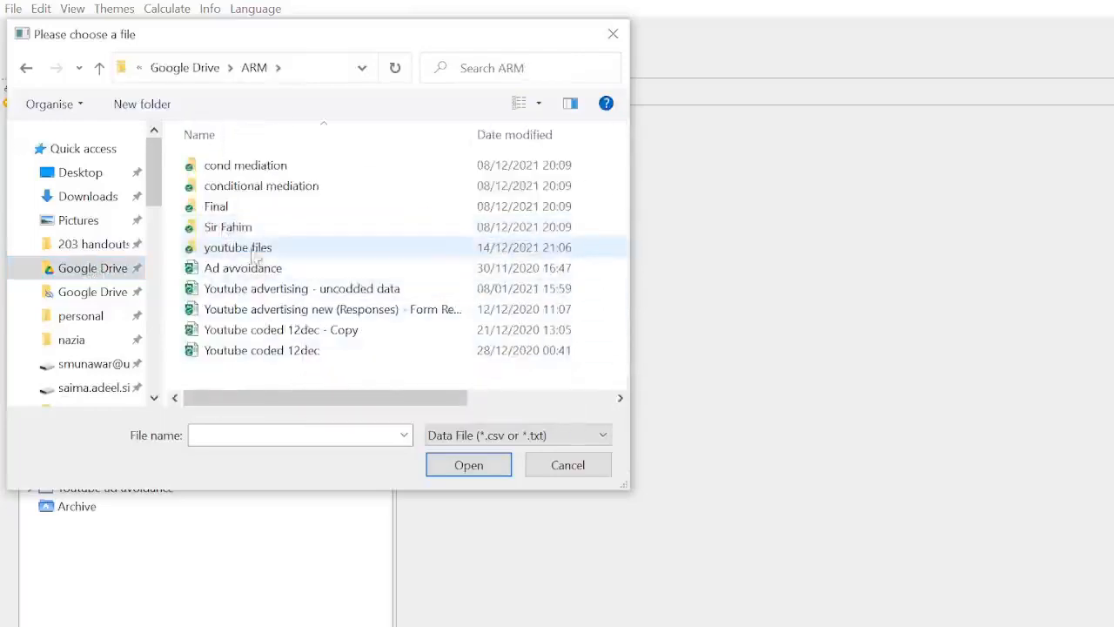
double_click(252, 250)
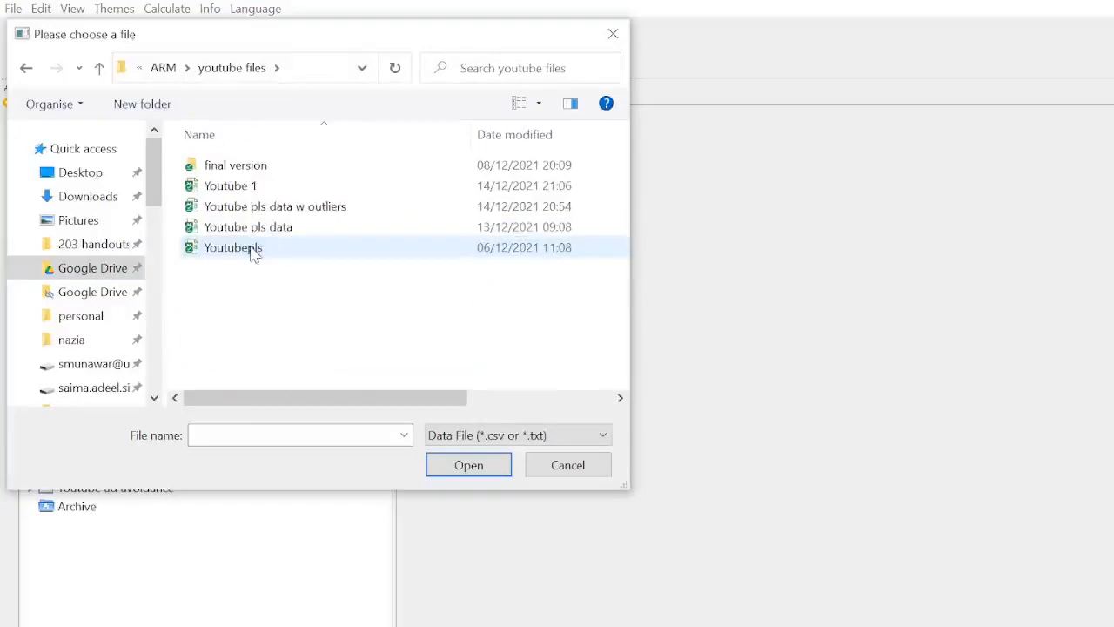
click(237, 187)
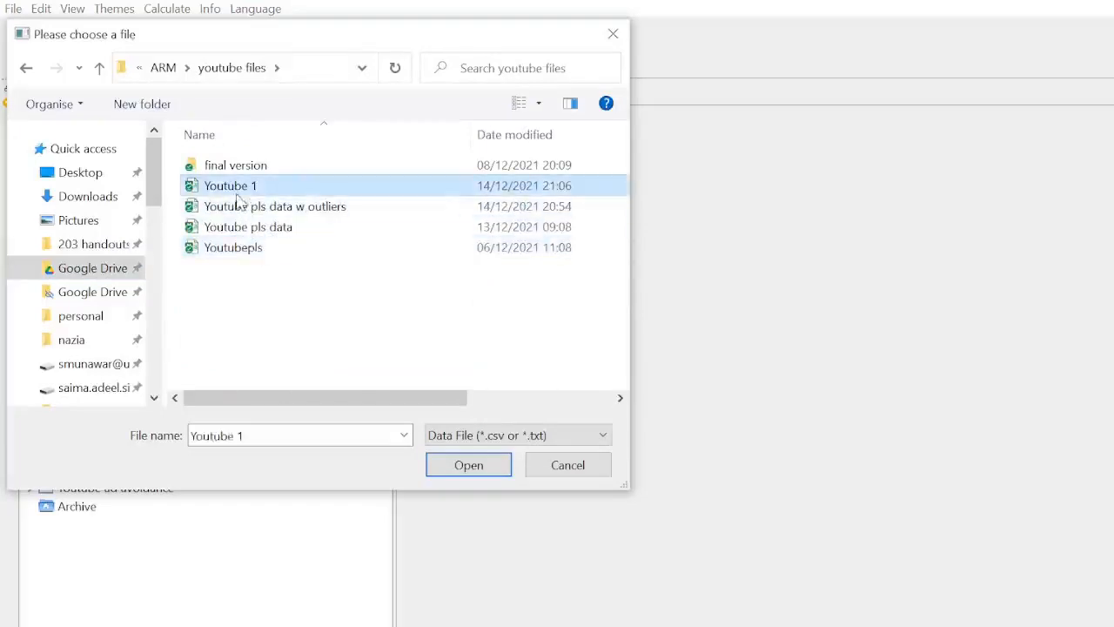
click(458, 470)
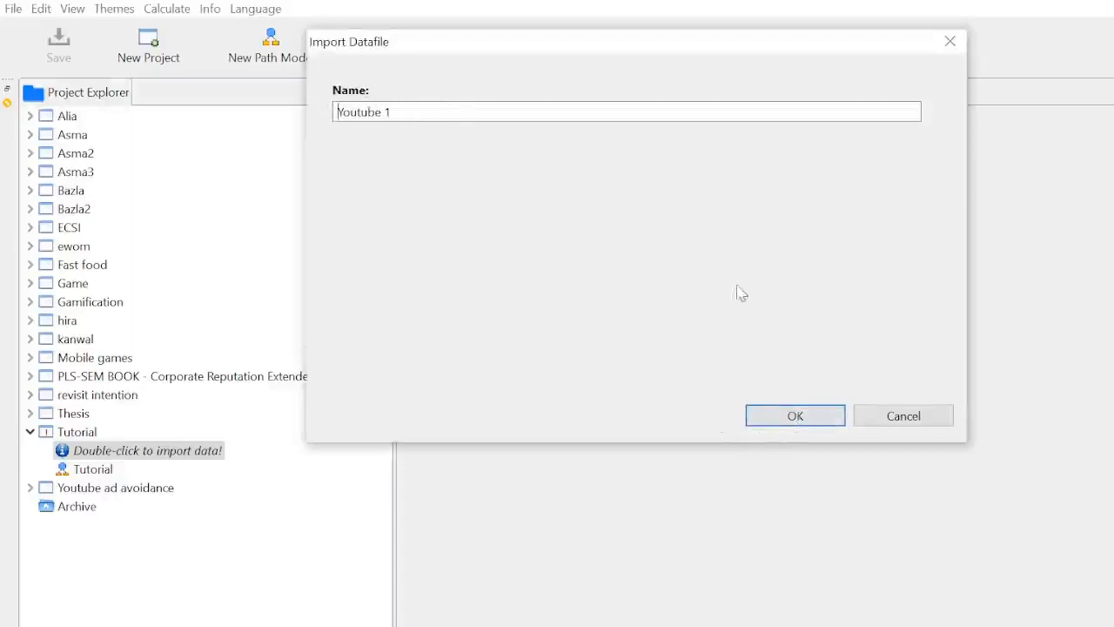
click(795, 416)
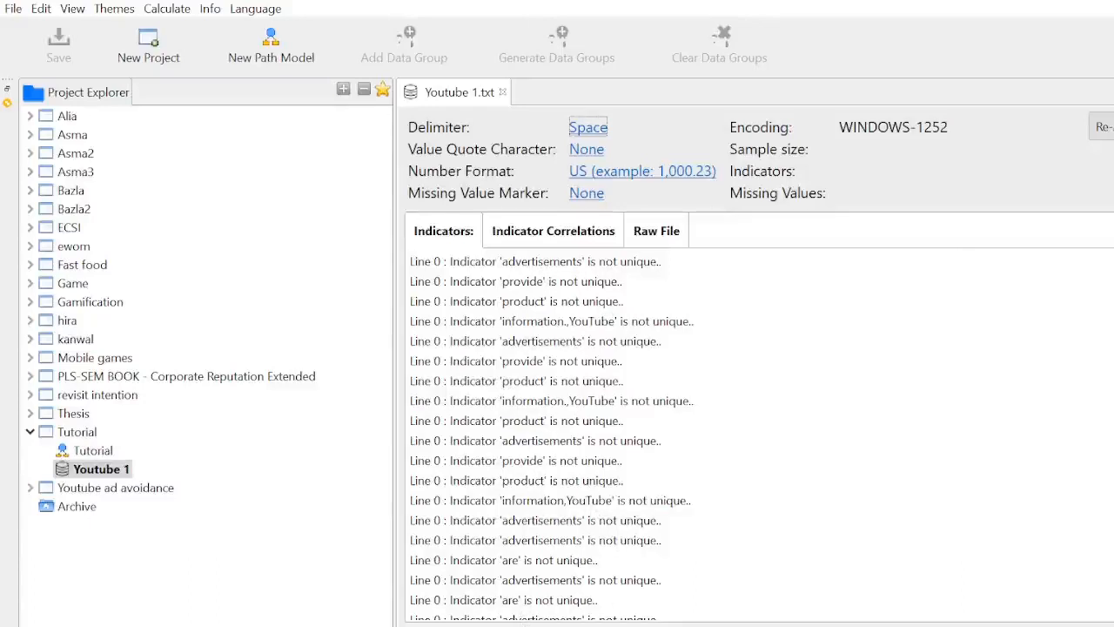
Step: Switch to the Excel workbook with the Youtube 1 sheet and review the wording of its header row from Timestamp to the search hindrance item
click(557, 625)
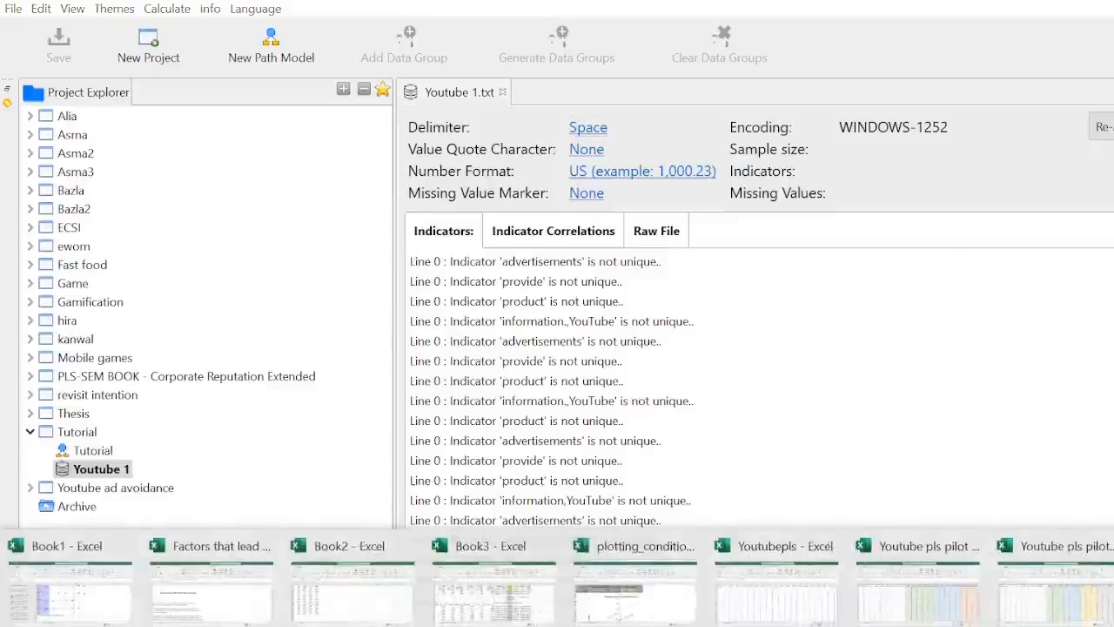
click(917, 596)
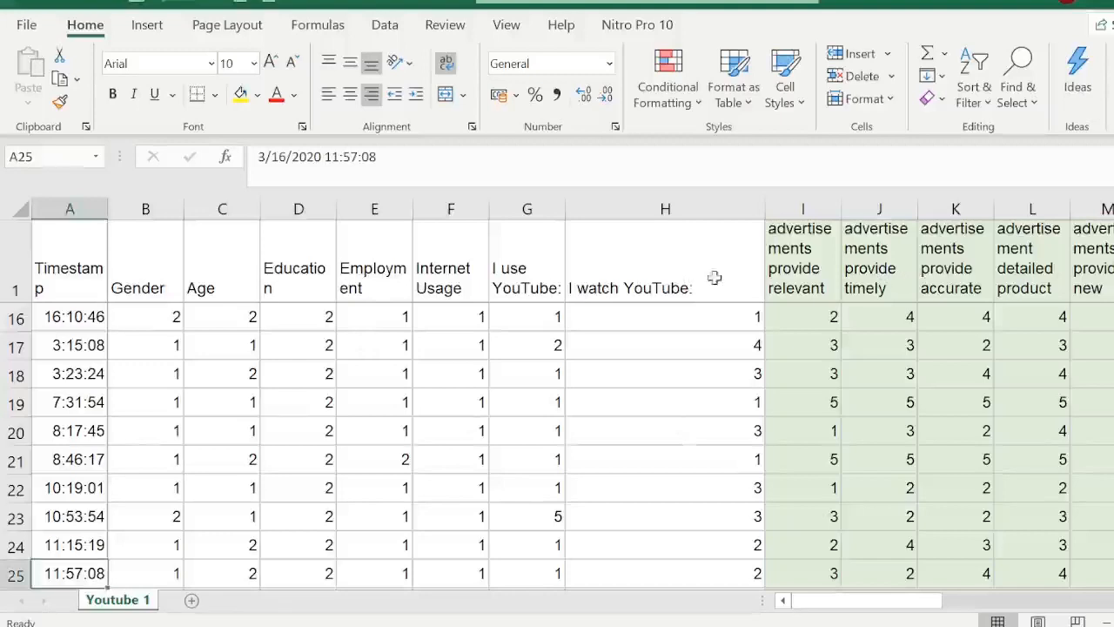
click(64, 249)
key(Right)
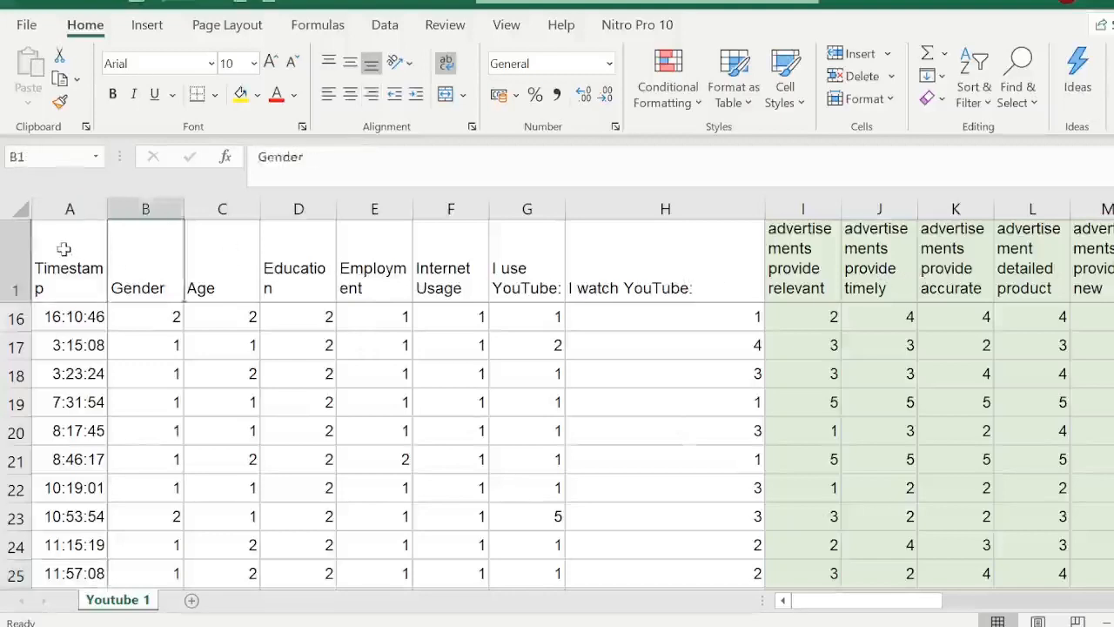
key(Right)
key(Right)
key(Right)
key(Right)
key(Right)
key(Right)
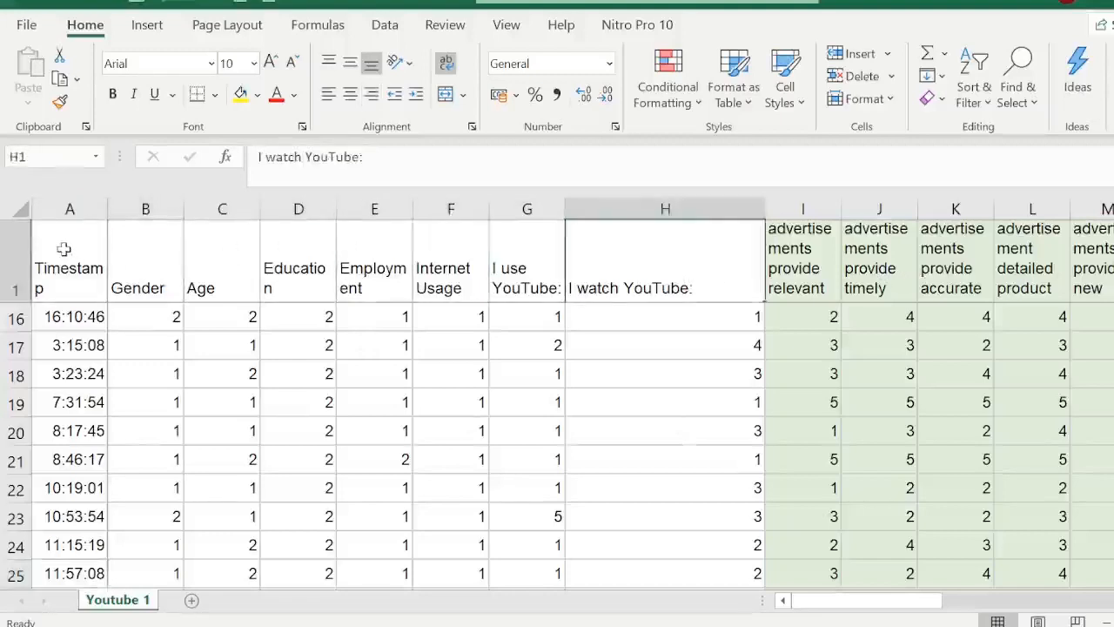
key(Right)
key(Right)
key(Right)
key(Right)
key(Right)
key(Left)
key(Left)
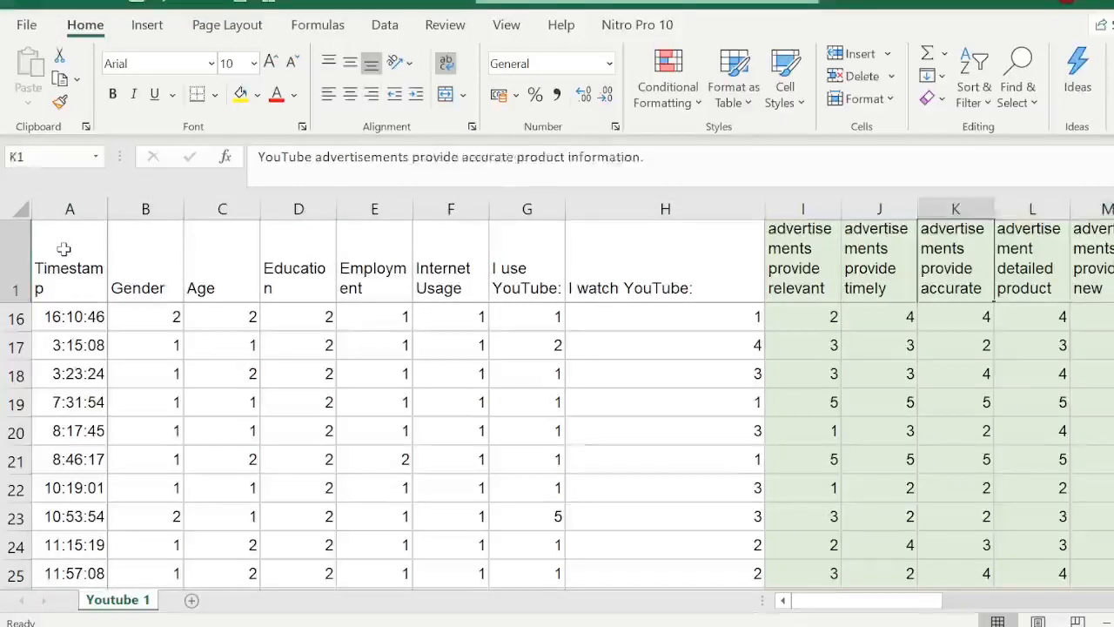
key(Left)
key(Left)
key(Left)
key(Left)
key(Left)
key(Left)
key(Left)
key(Left)
key(Left)
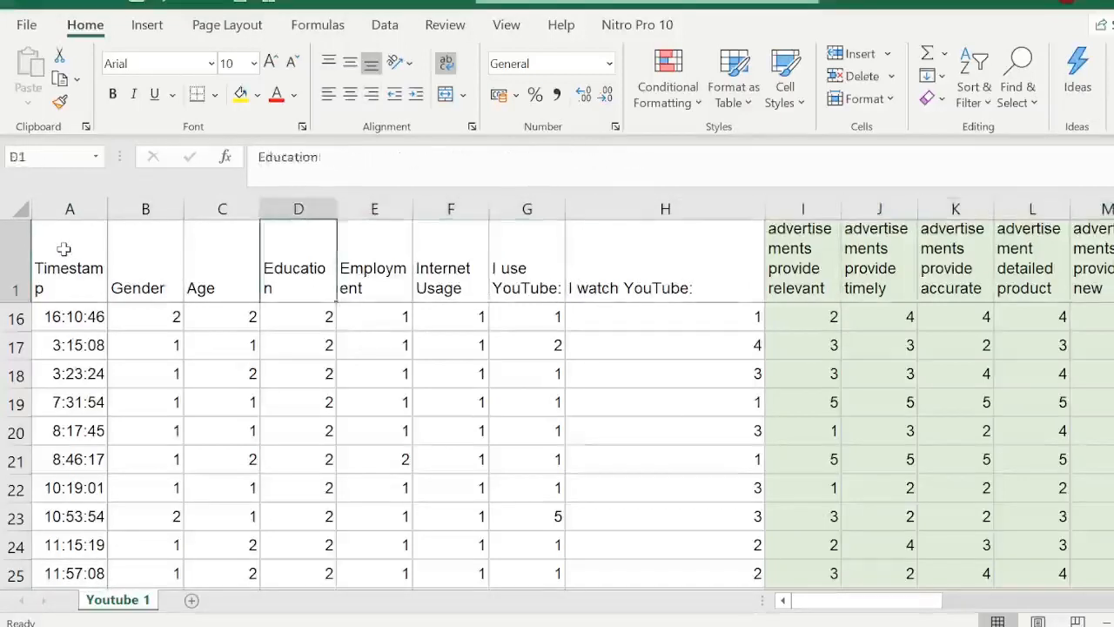
key(Left)
key(Right)
key(Right)
key(Right)
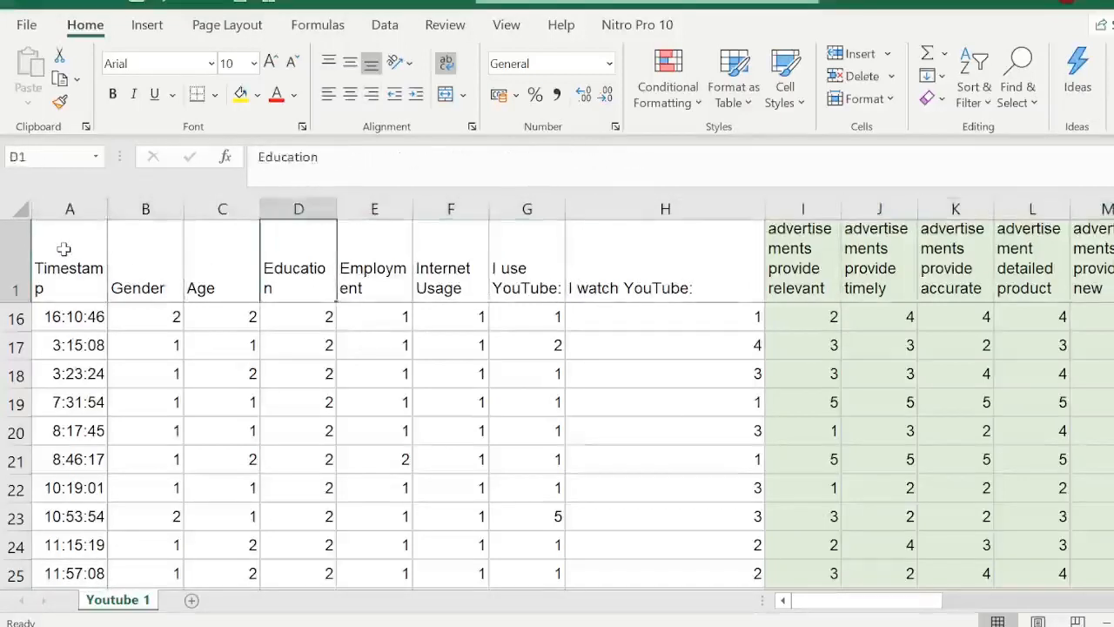
key(Right)
key(Right)
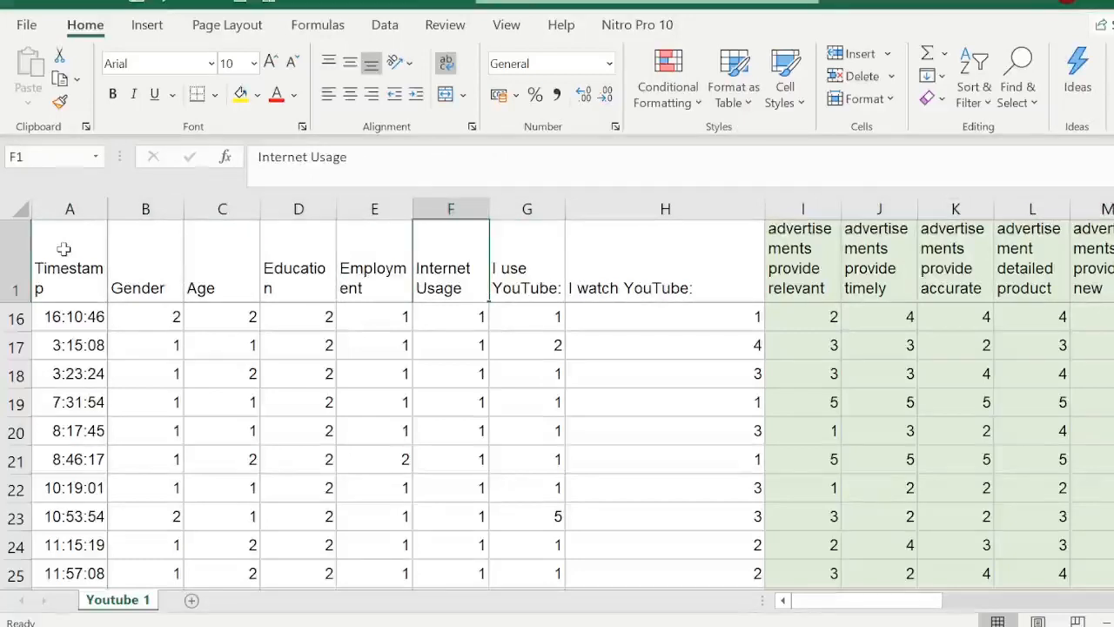
key(Right)
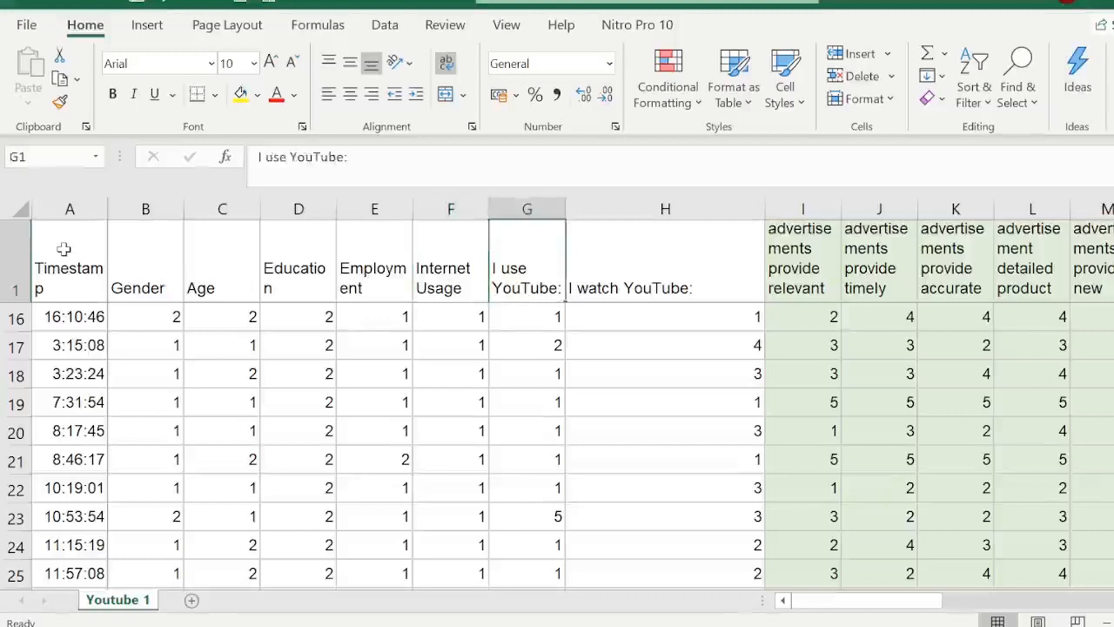
key(Right)
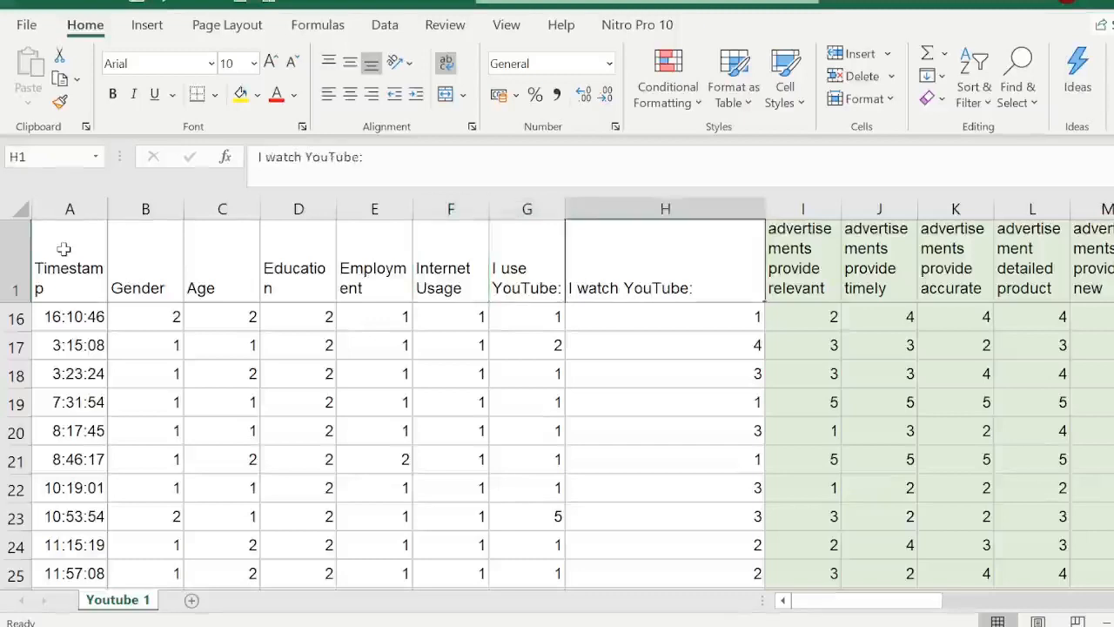
key(Right)
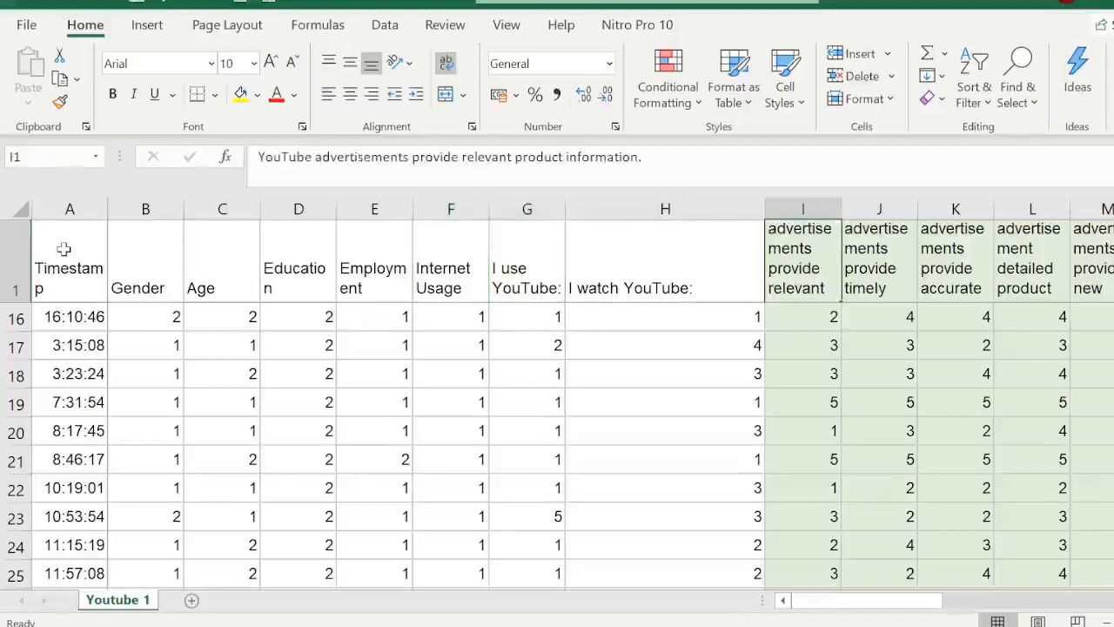
key(Right)
key(Right)
key(Right)
key(Right)
key(Right)
key(Right)
key(Right)
key(Right)
key(Right)
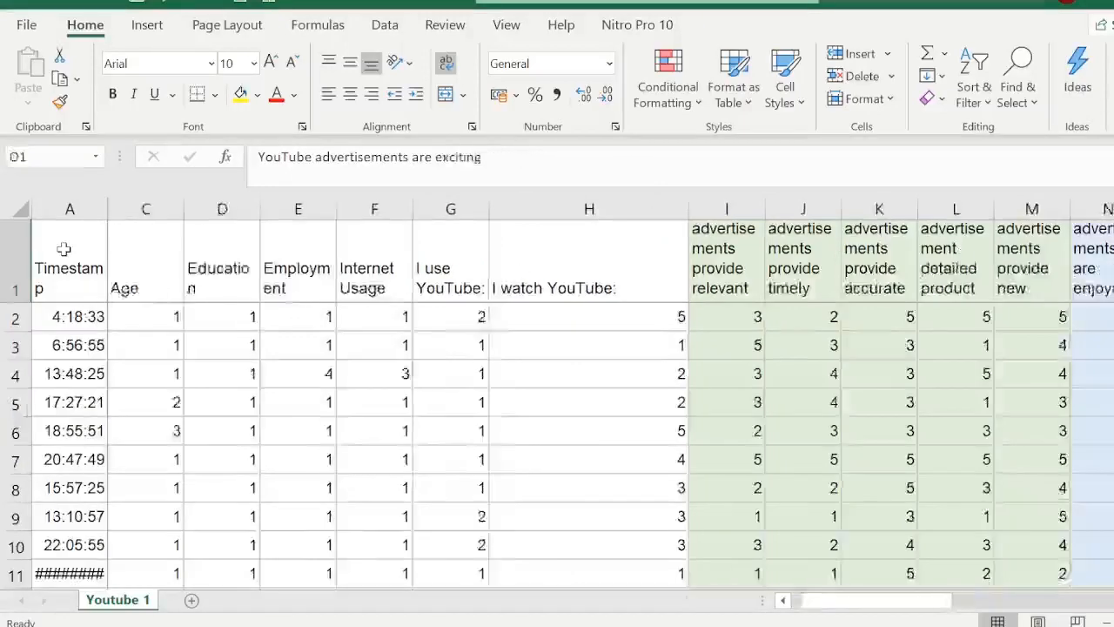
key(Right)
key(Right)
key(Right)
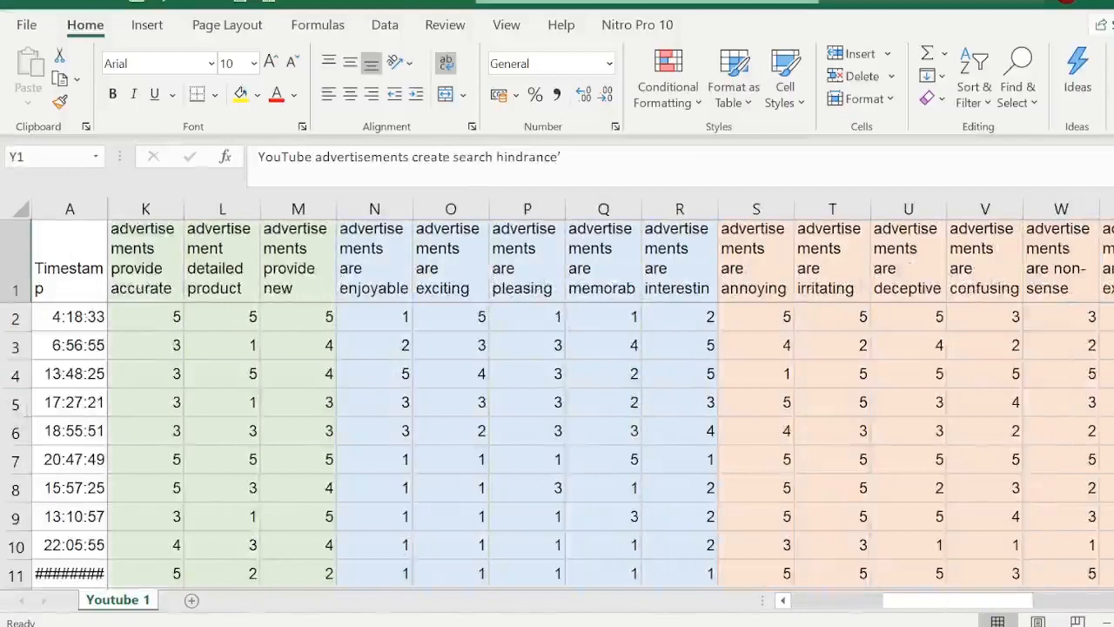
Step: Switch to the Youtube pls pilot workbook with coded item headers and examine its header row from Gender to the PAIN items
mouse_move(609, 626)
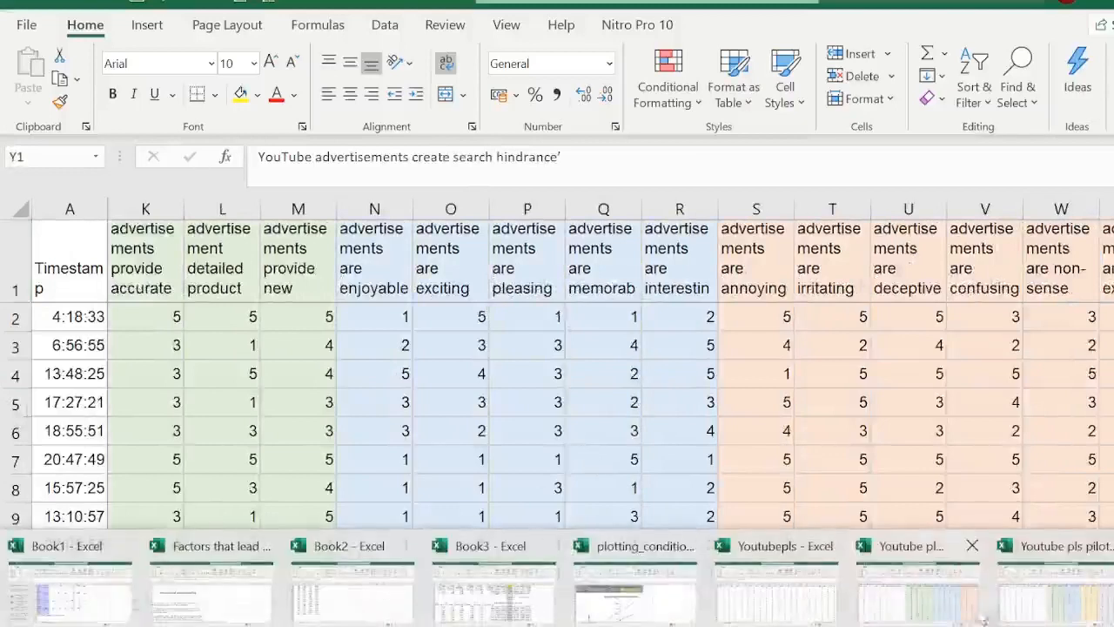
click(1083, 597)
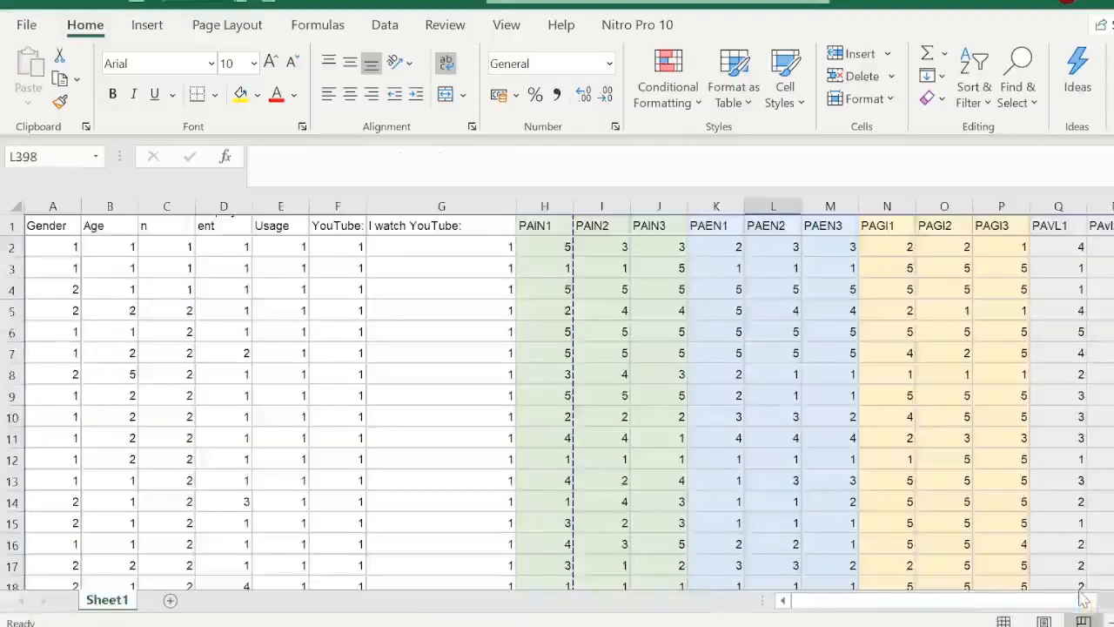
click(601, 227)
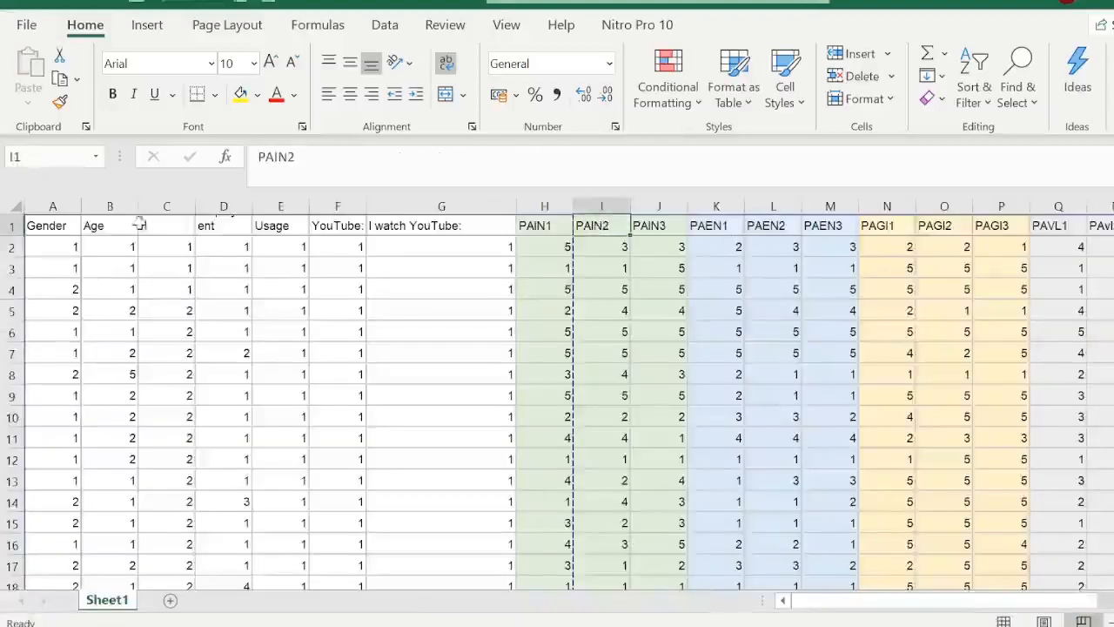
click(65, 223)
key(Right)
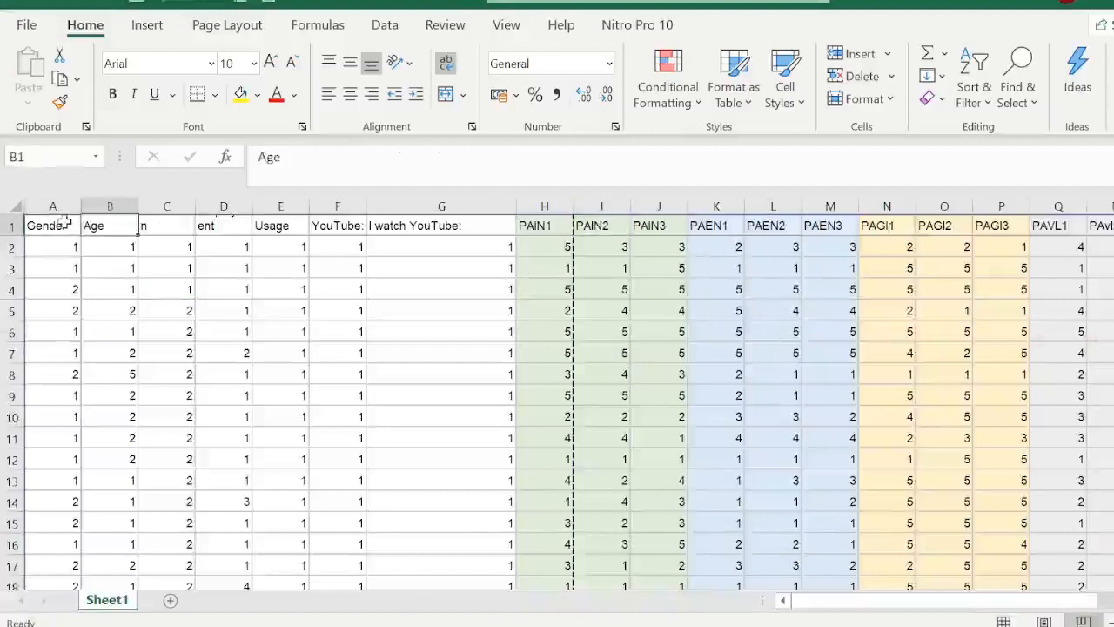
key(Left)
key(Right)
key(Right)
key(Right)
key(Right)
key(Right)
key(Right)
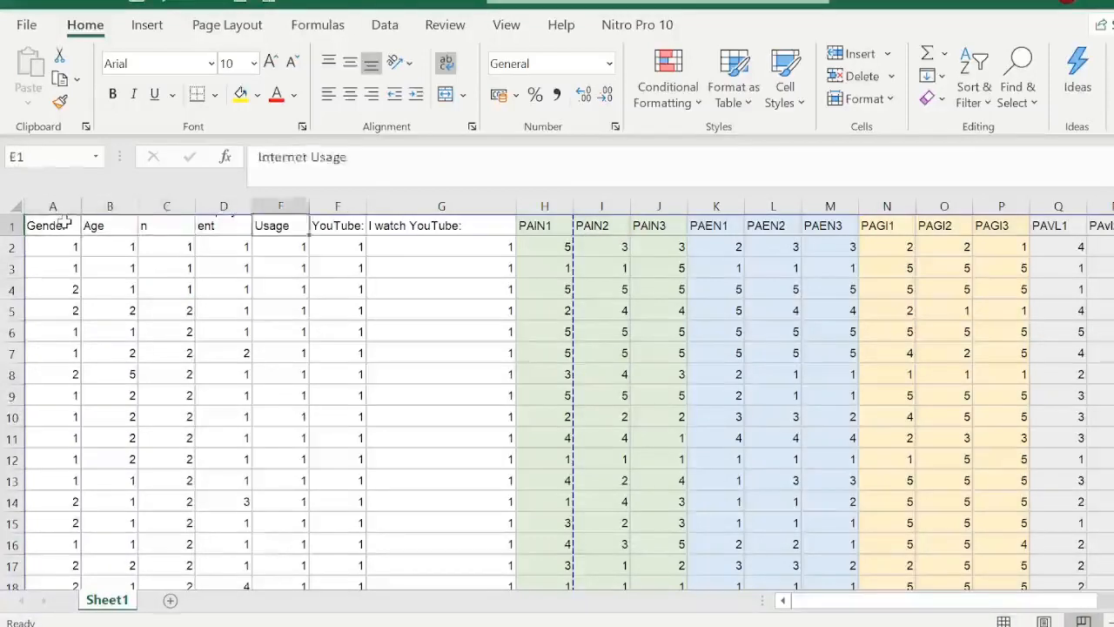
key(Right)
key(Right)
key(Right)
key(Right)
key(Right)
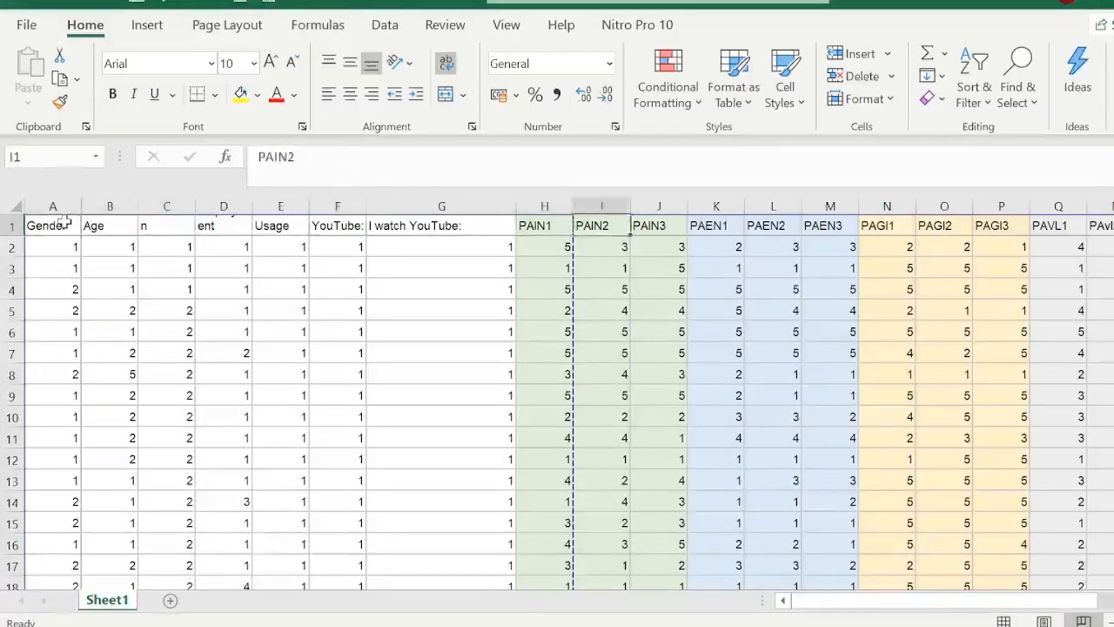
key(Left)
key(Left)
key(Left)
key(Left)
key(Left)
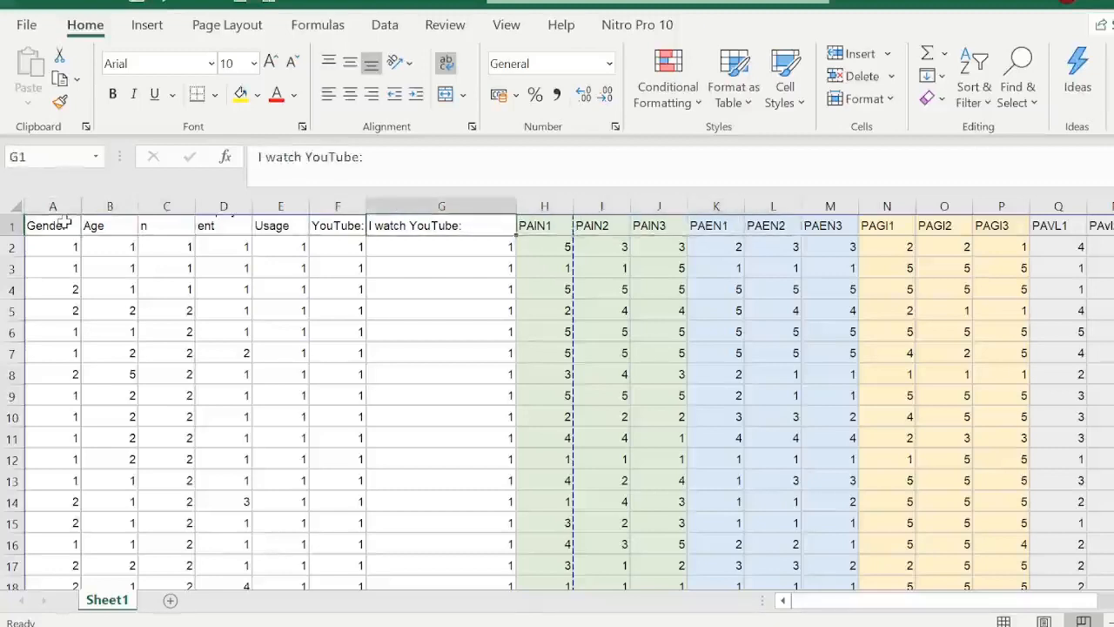
key(Right)
key(Right)
key(Right)
key(Right)
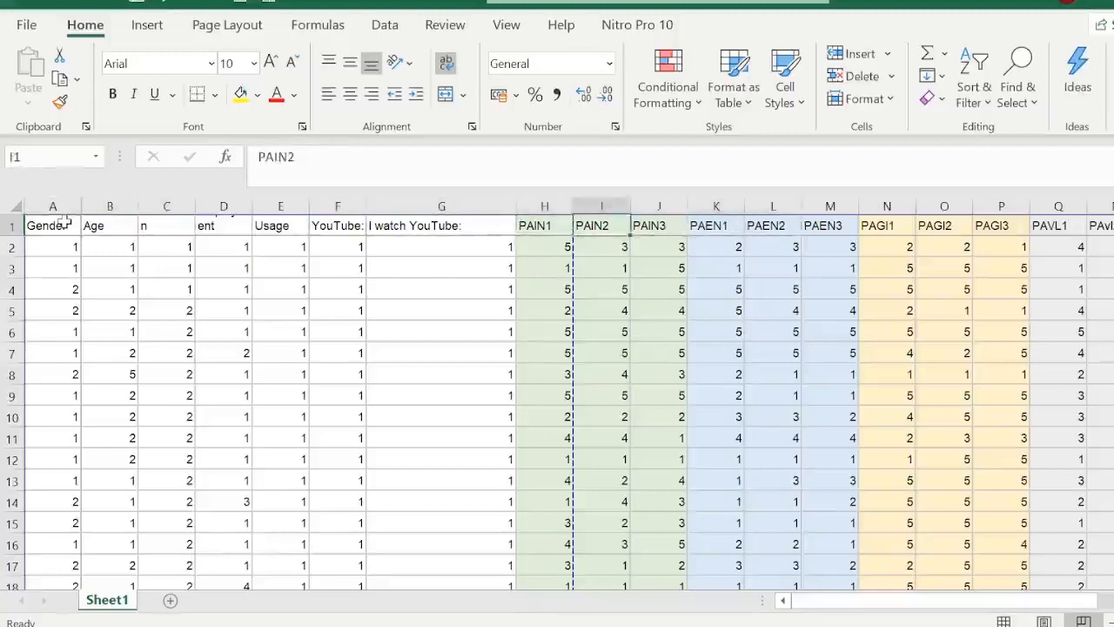
key(Left)
key(Left)
key(Left)
key(Left)
key(Left)
key(Right)
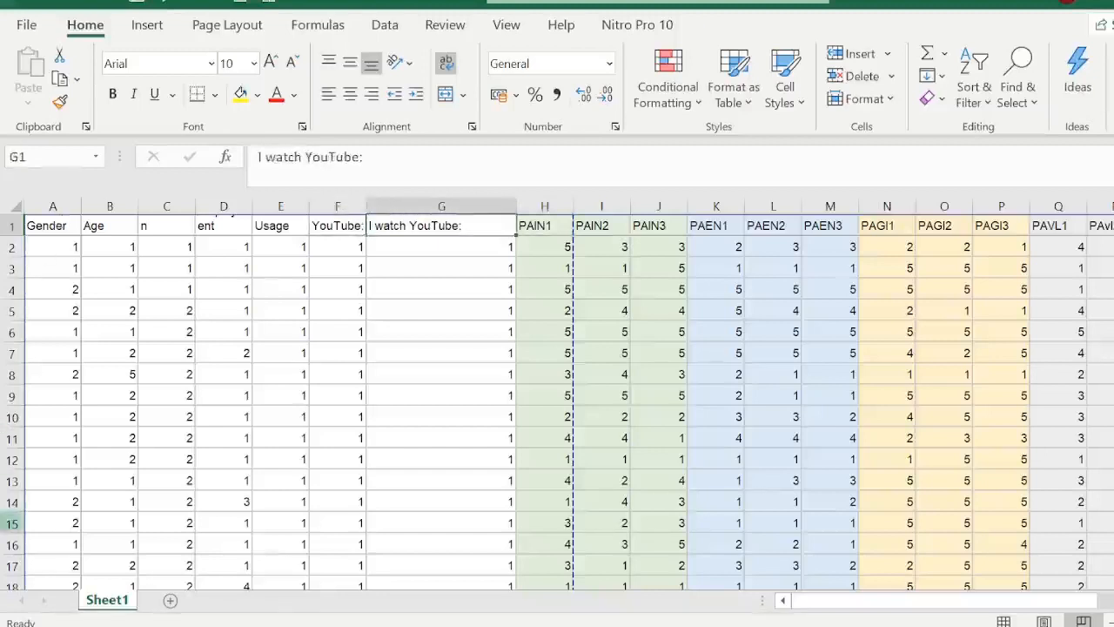
Step: Check the pilot workbook with partly coded headers, and open Youtube pls data w outliers from the ARM/youtube files folder
click(228, 625)
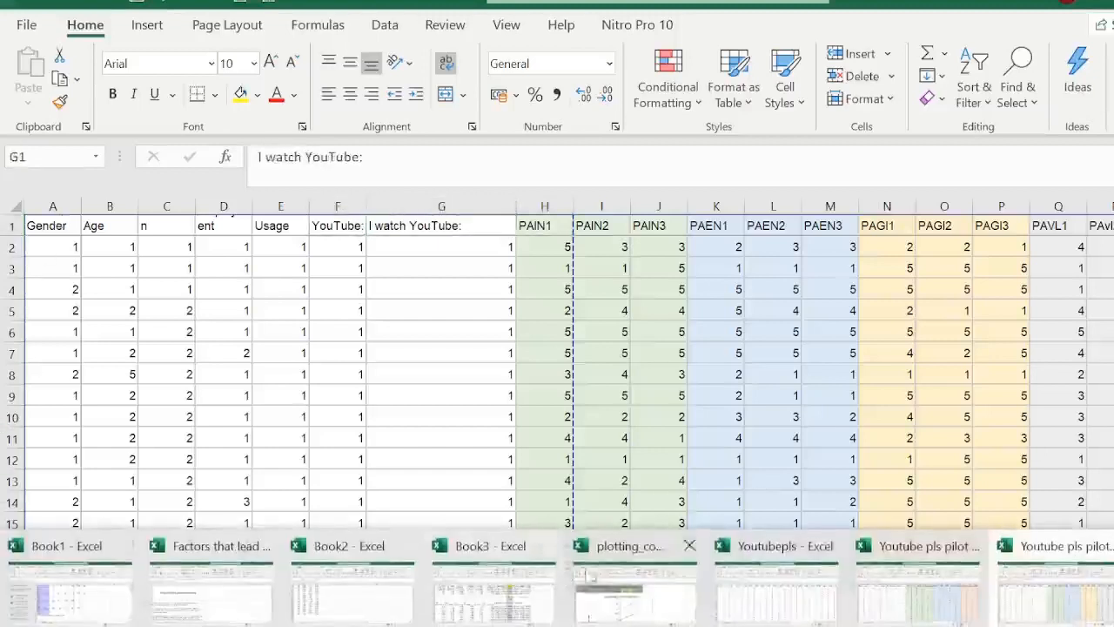
click(910, 597)
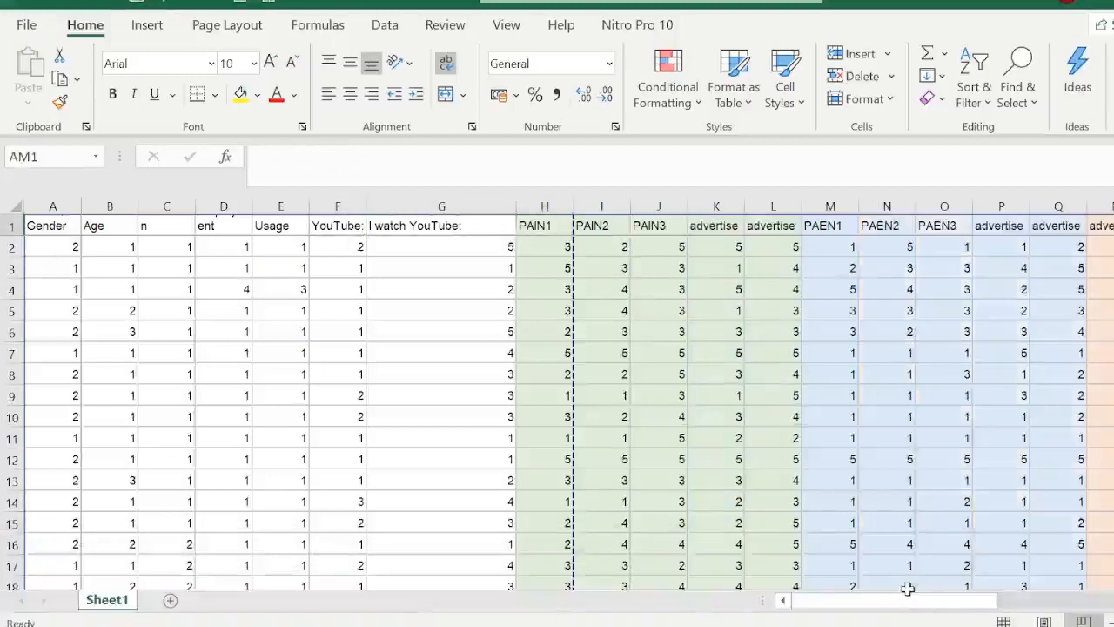
click(148, 625)
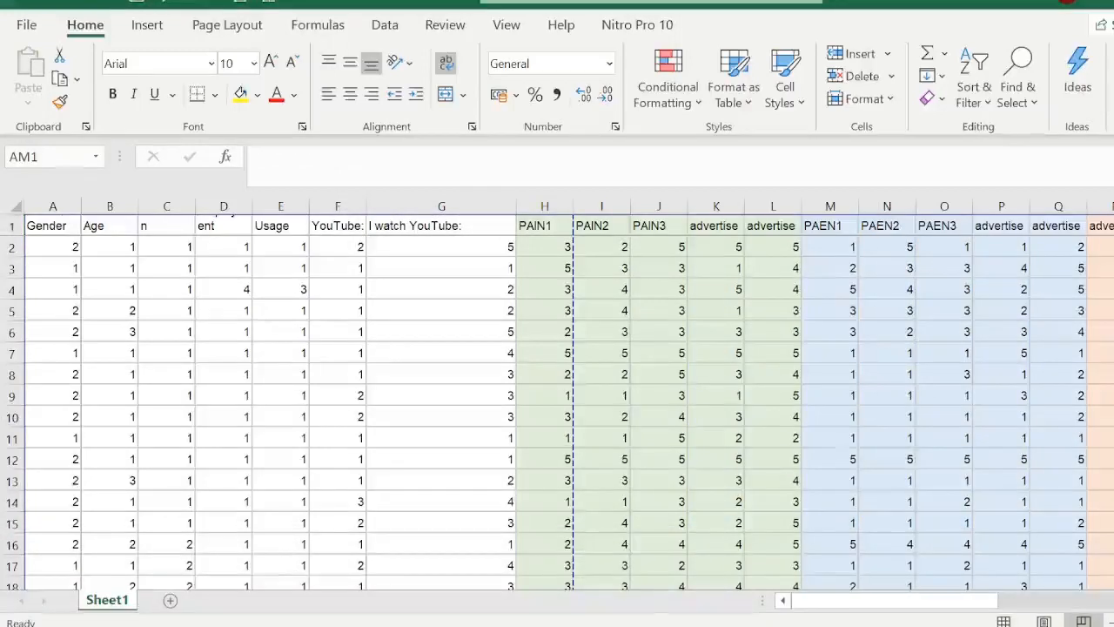
click(122, 566)
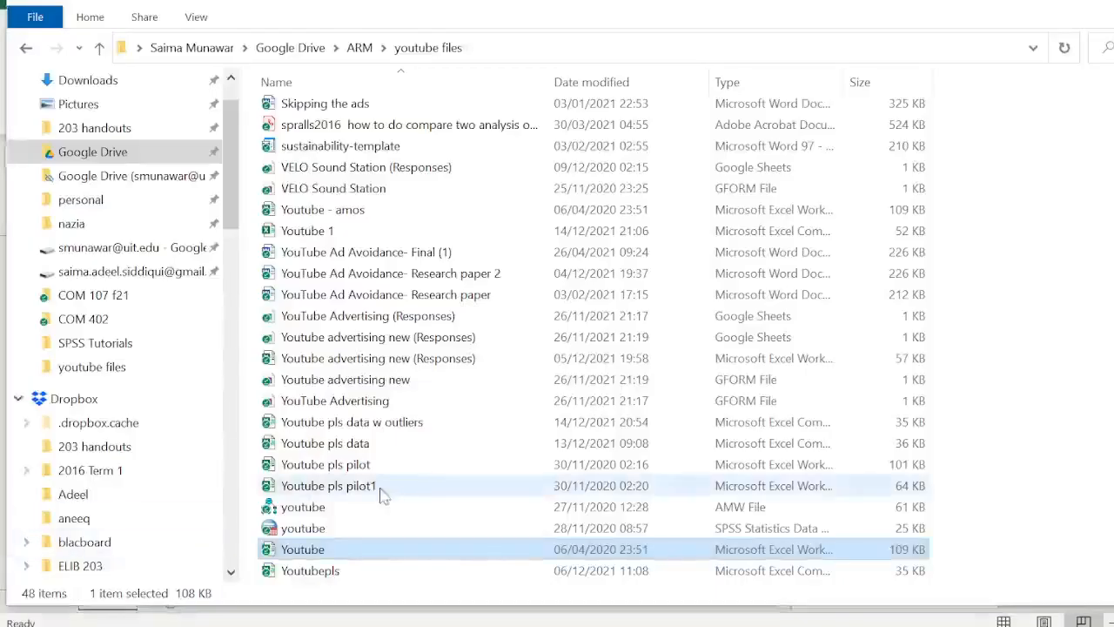
click(372, 424)
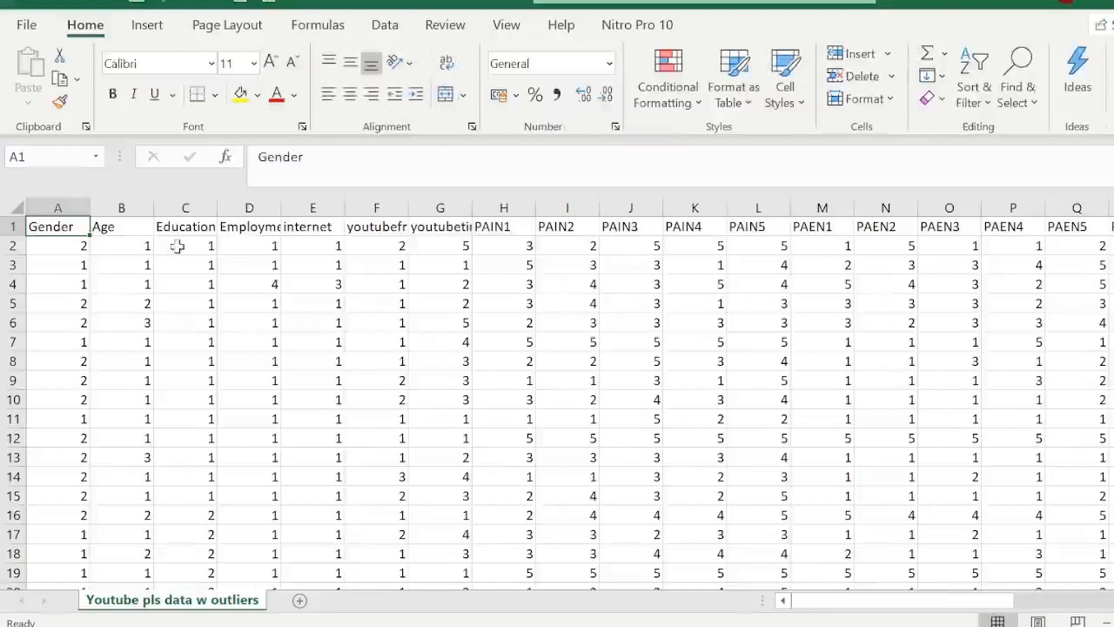
Step: Review the short, unique indicator names across the header row of Youtube pls data w outliers, from Gender to PAAV3
key(Right)
key(Right)
key(Right)
key(Right)
key(Right)
key(Right)
key(Right)
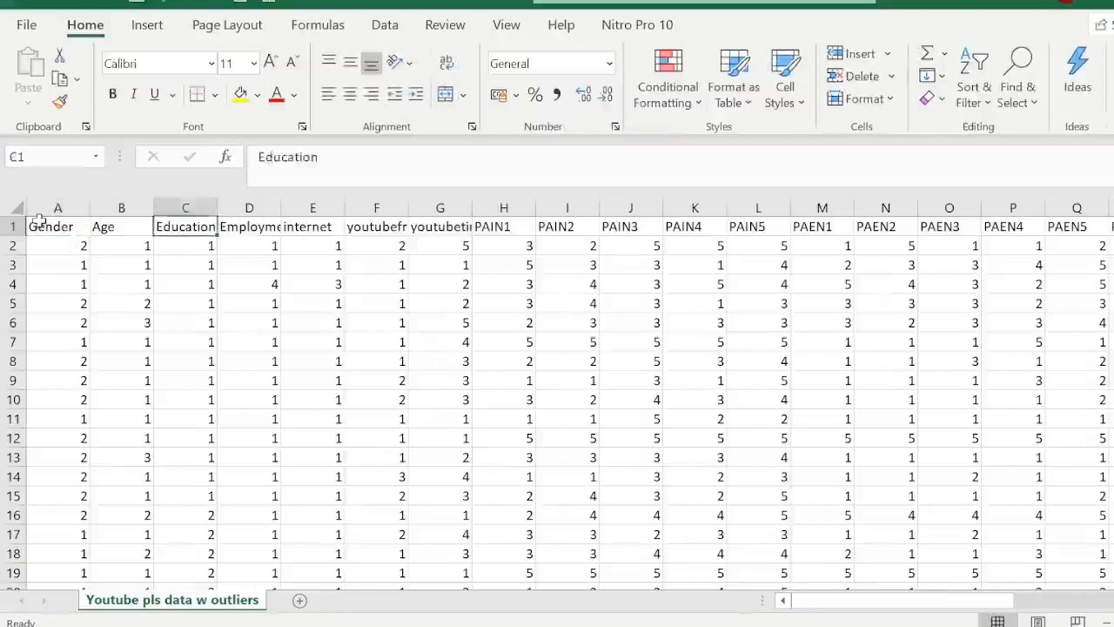
key(Right)
key(Right)
key(Right)
key(Right)
key(Right)
key(Right)
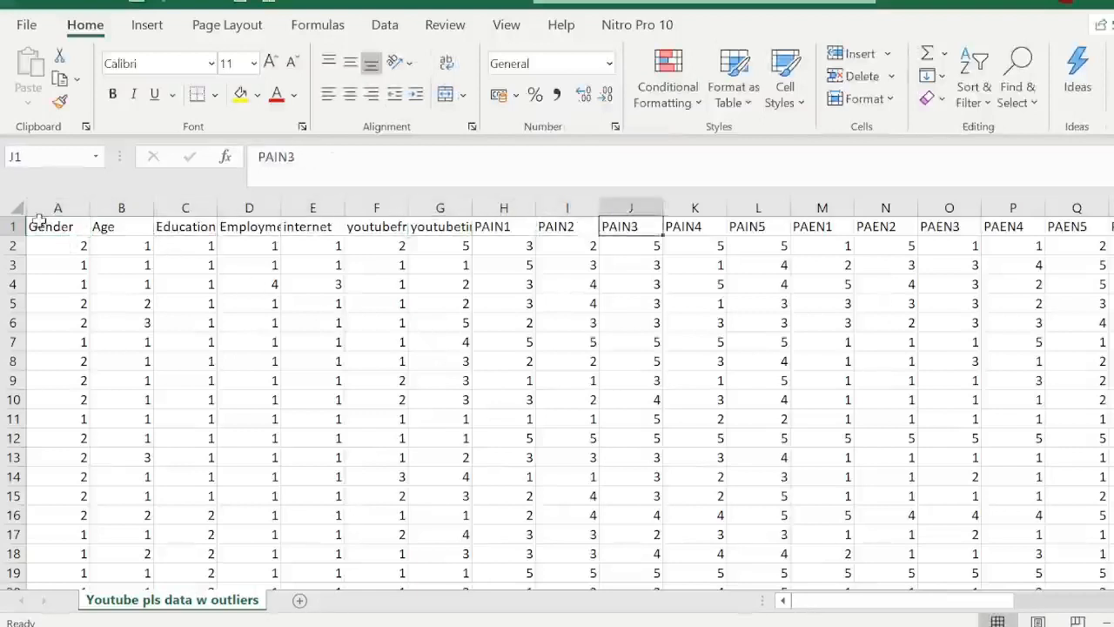
key(Right)
key(Right)
key(Right)
key(Right)
key(Right)
key(Right)
key(Right)
key(Right)
key(Right)
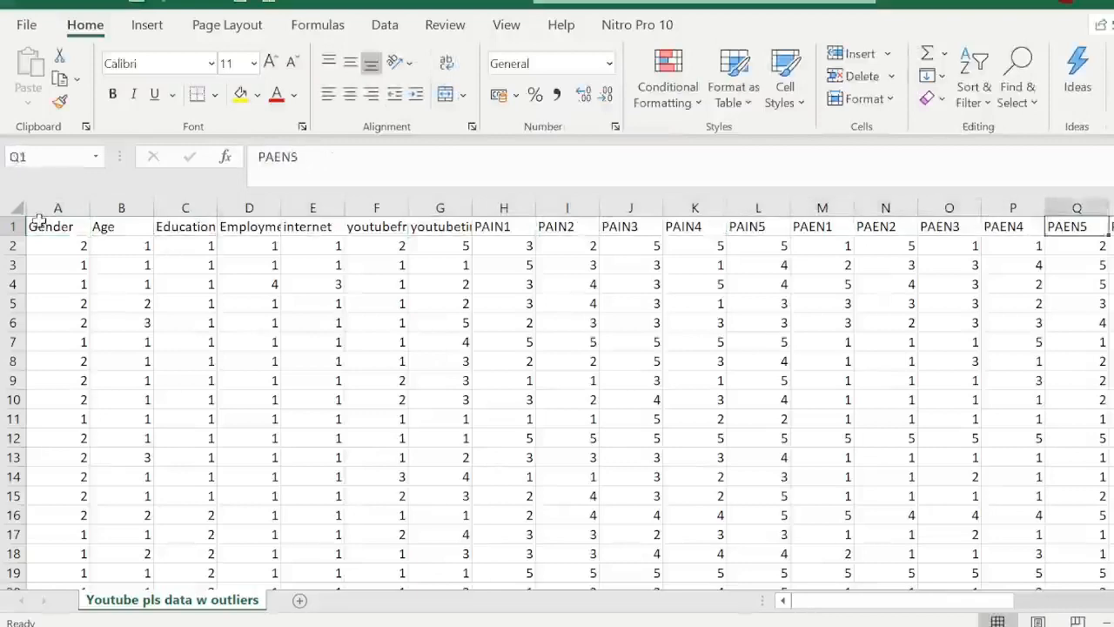
key(Right)
key(Right)
key(Right)
key(Right)
key(Right)
key(Right)
key(Right)
key(Right)
key(Right)
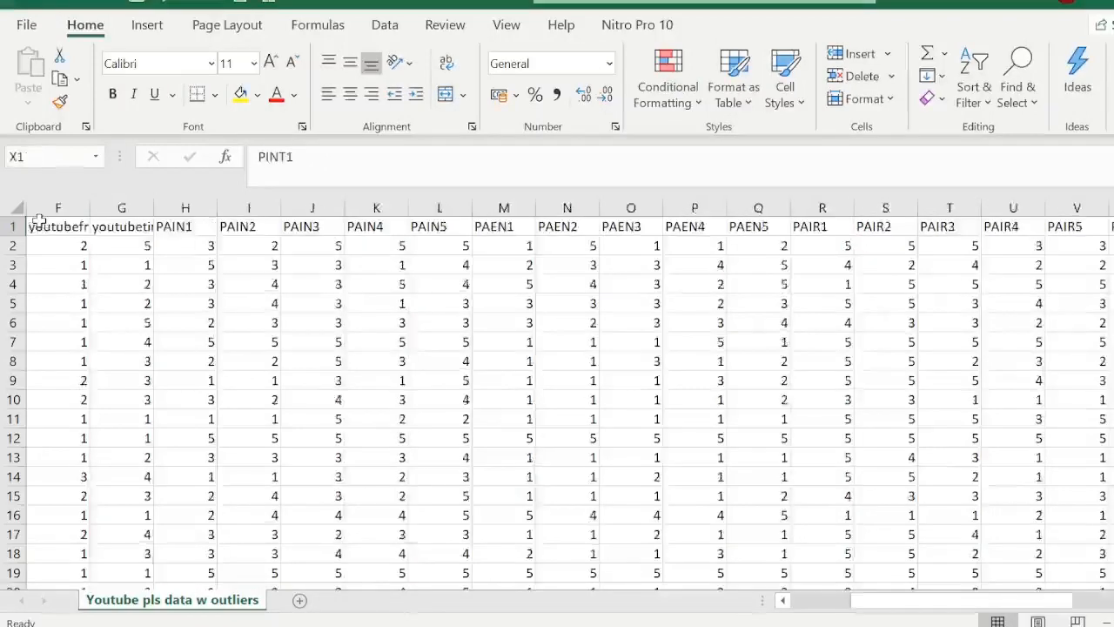
key(Right)
key(Right)
key(Right)
key(Right)
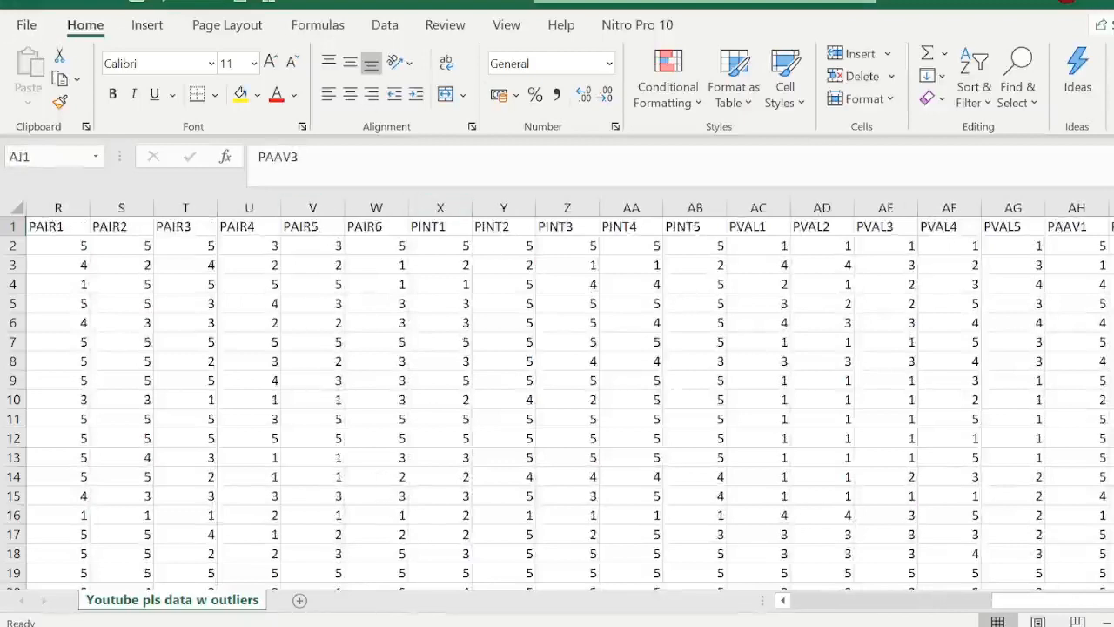
Step: Switch to SmartPLS and import the Youtube pls data w outliers file into the Tutorial project, keeping its name
key(alt+Tab)
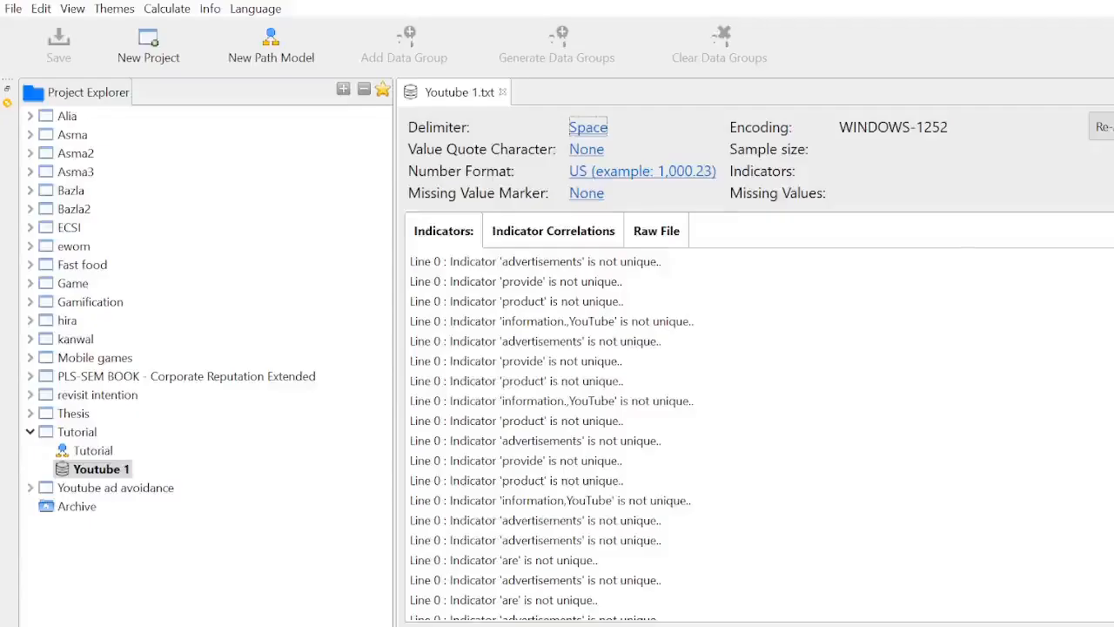
right_click(84, 459)
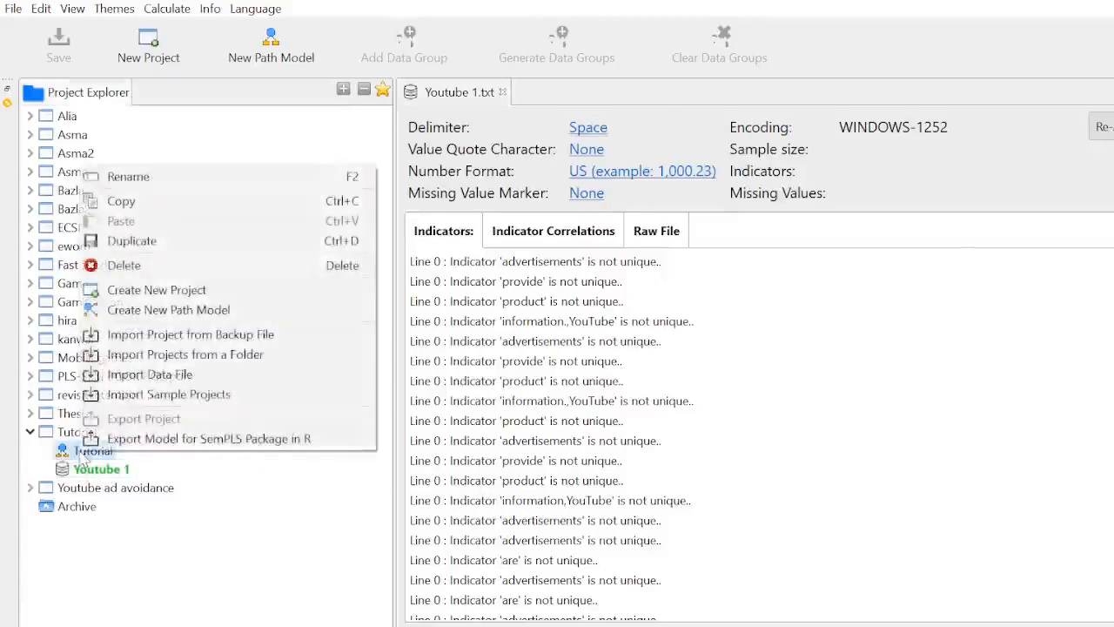
click(138, 376)
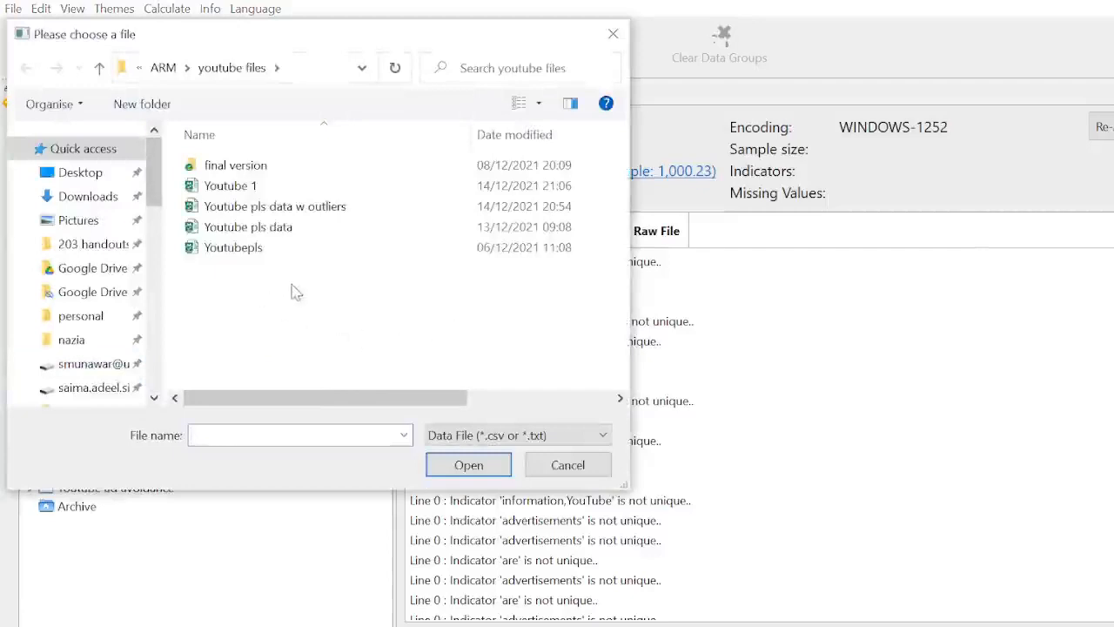
click(283, 213)
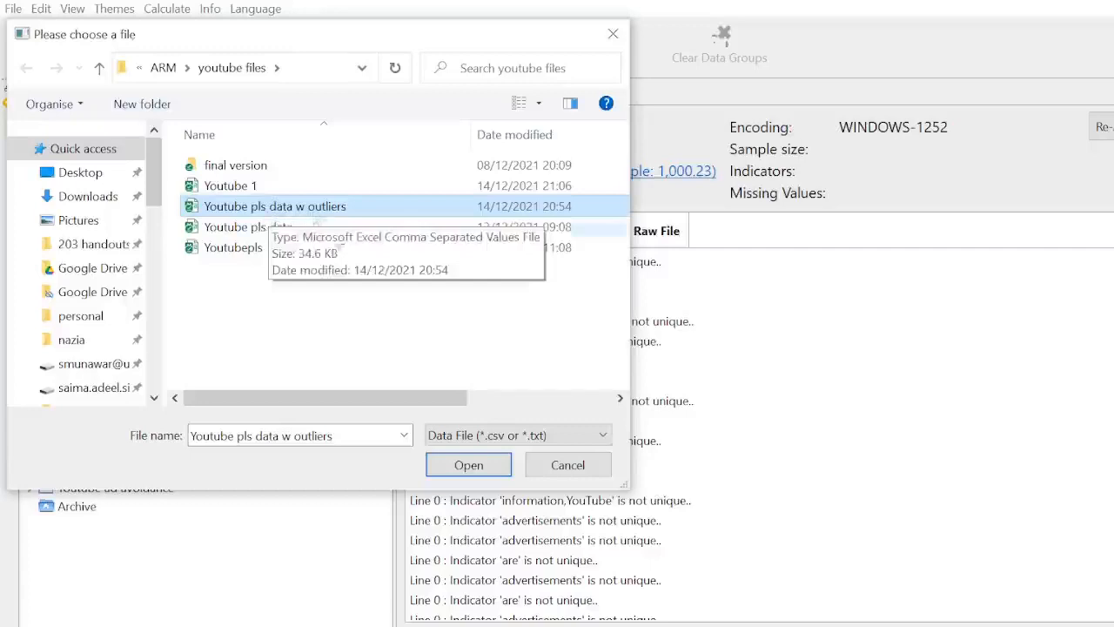
click(474, 470)
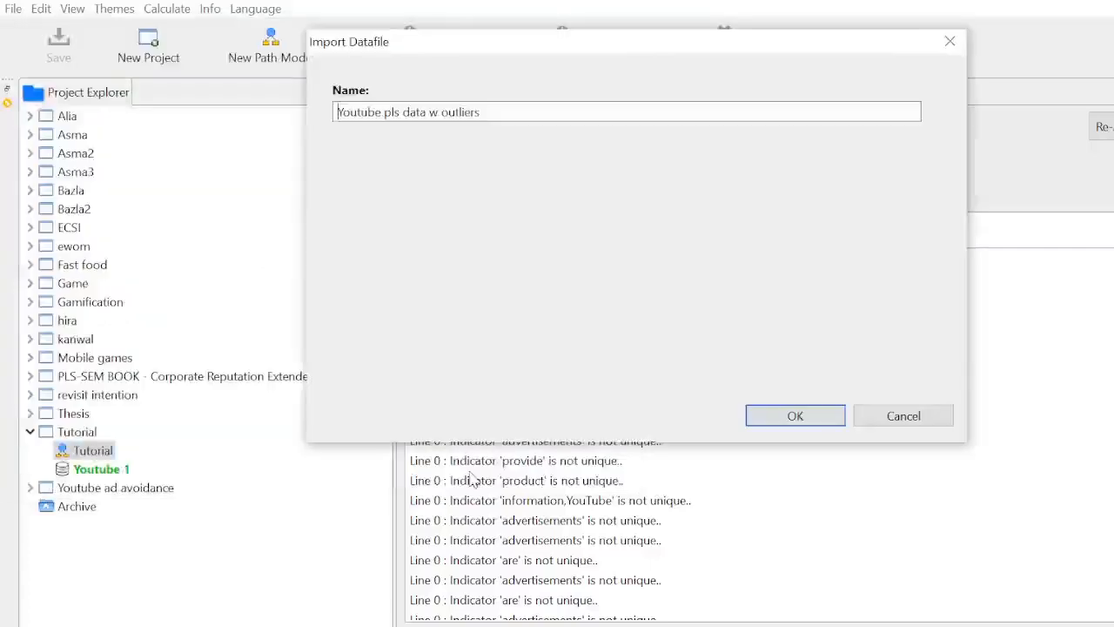
click(790, 419)
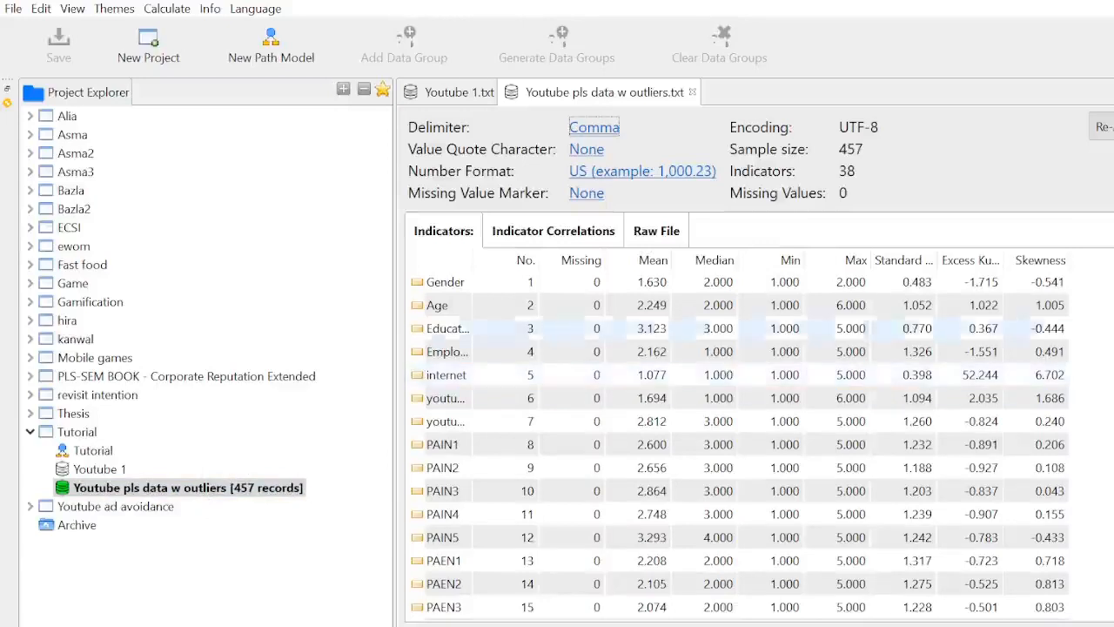
Step: Examine the imported indicator list with its missing values, means, medians, minimums, maximums, standard deviations, kurtosis and skewness
scroll(745, 444, down, 5)
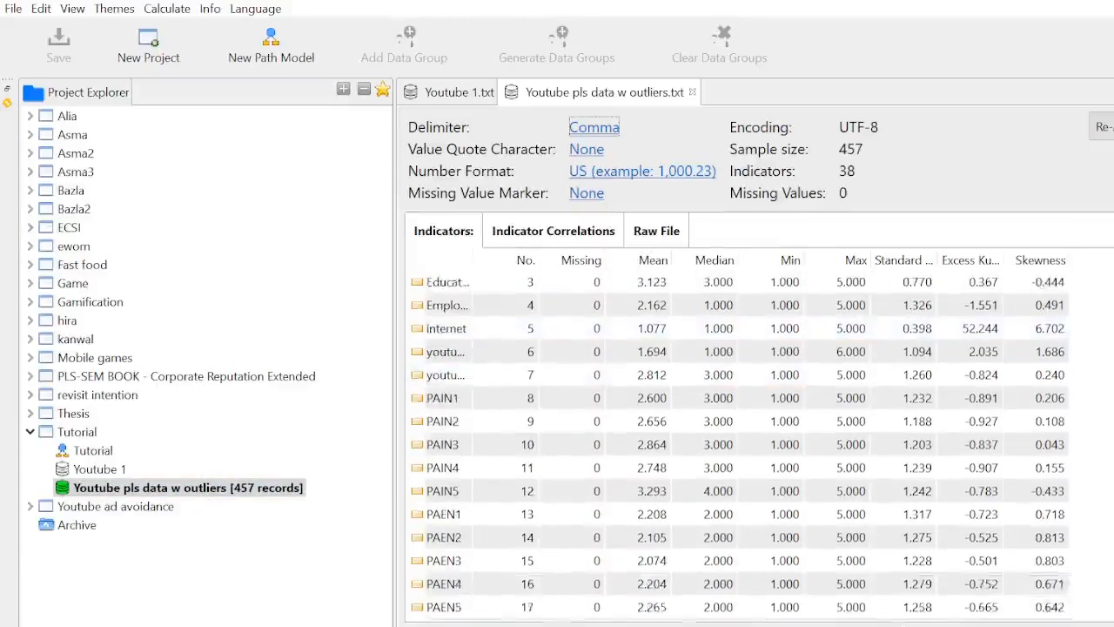
scroll(745, 444, down, 4)
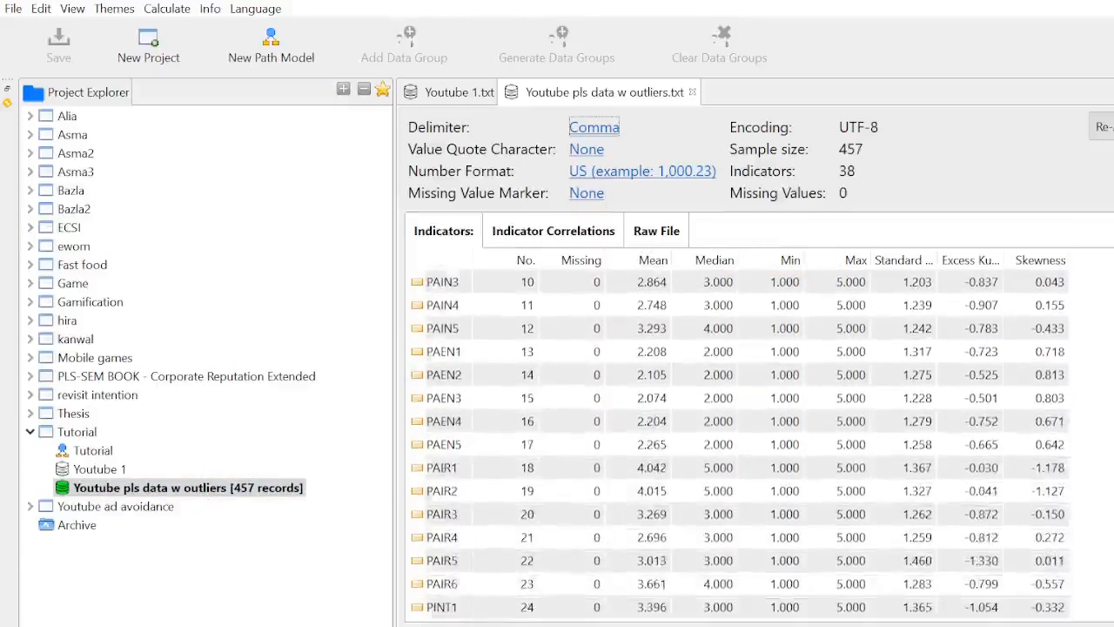
scroll(745, 444, down, 3)
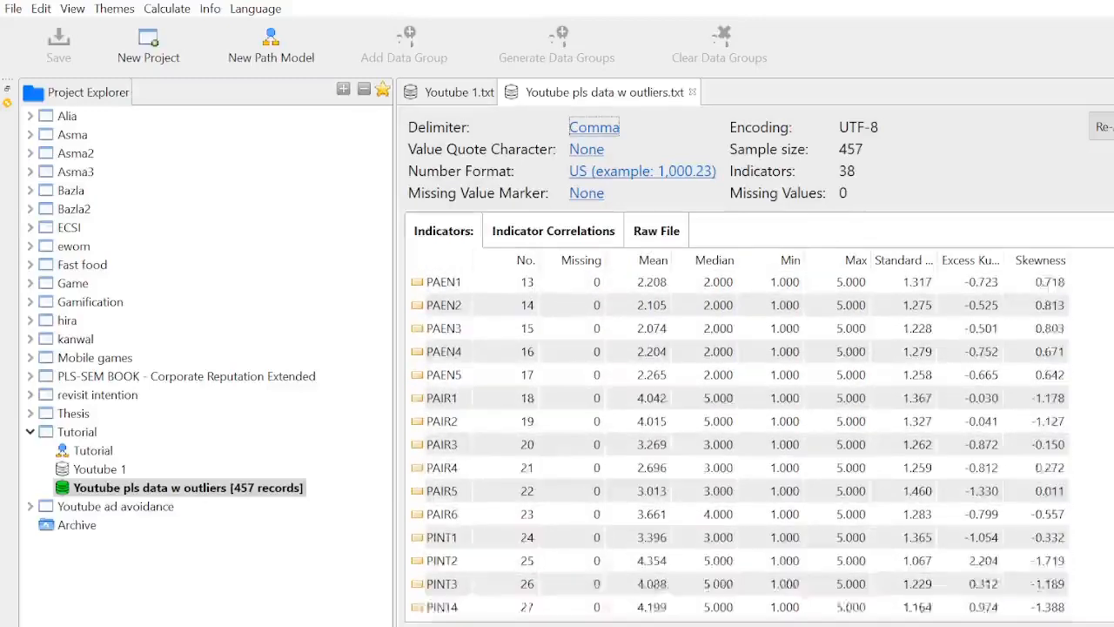
scroll(745, 444, up, 10)
scroll(745, 444, up, 2)
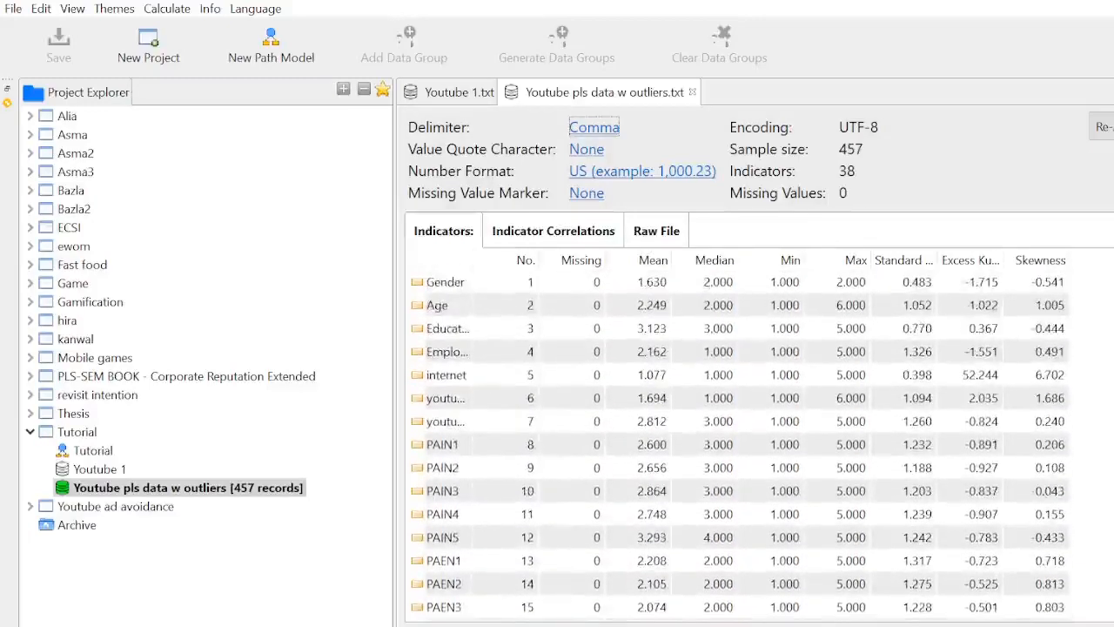